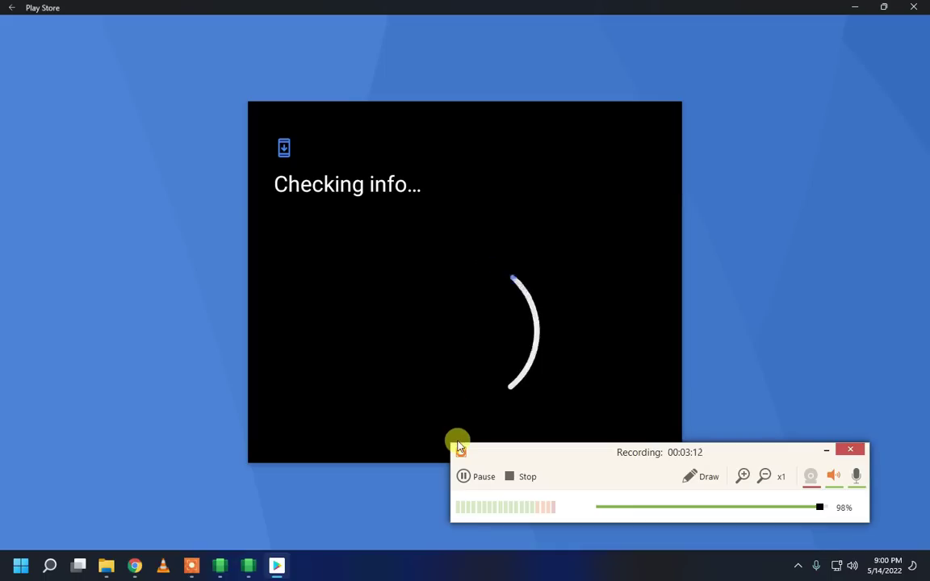
Finish the Google account sign-in by submitting the 2-Step Verification code.
click(474, 479)
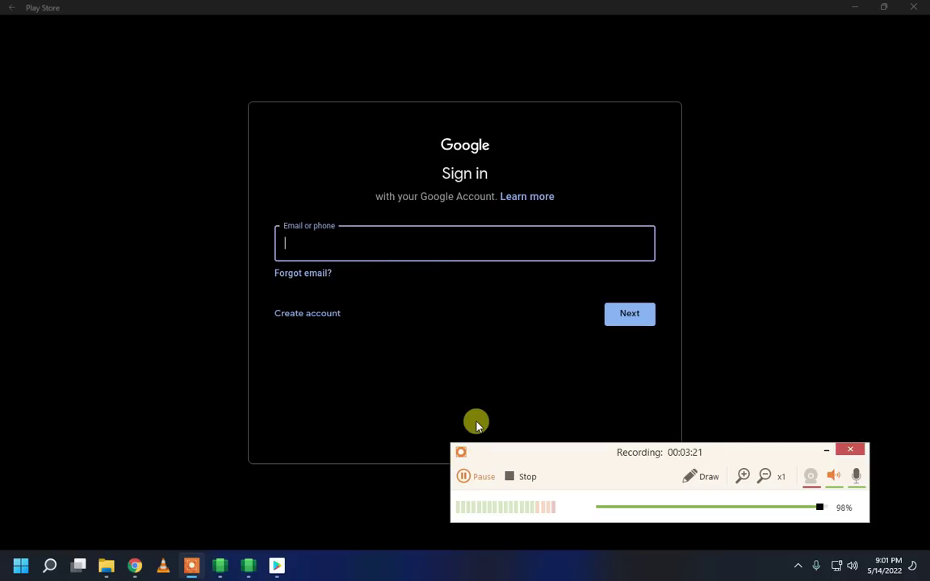
click(467, 476)
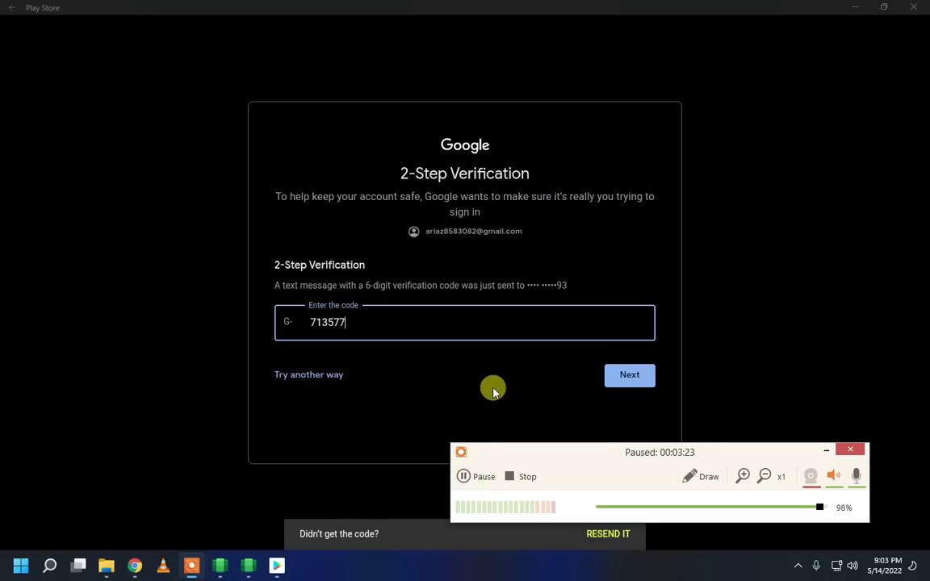
click(630, 374)
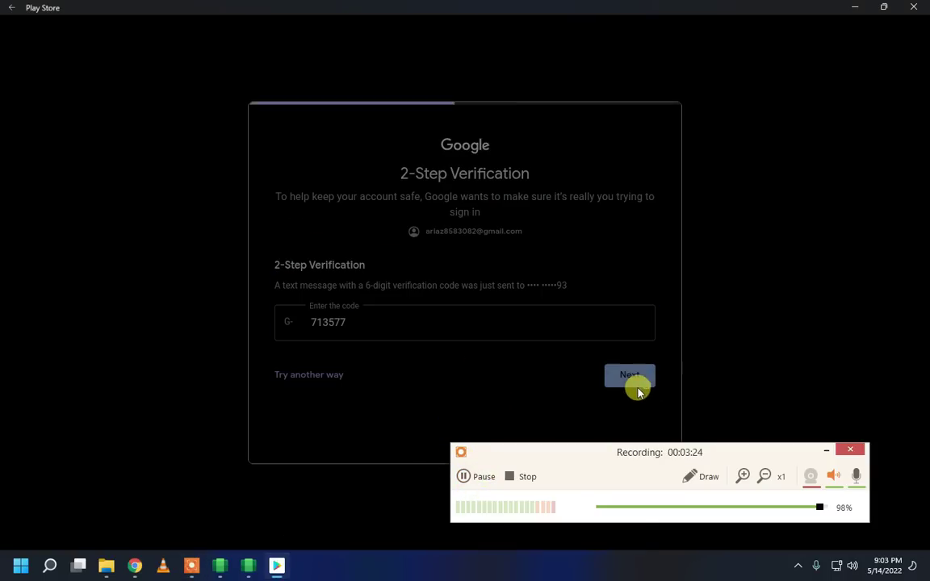
click(464, 476)
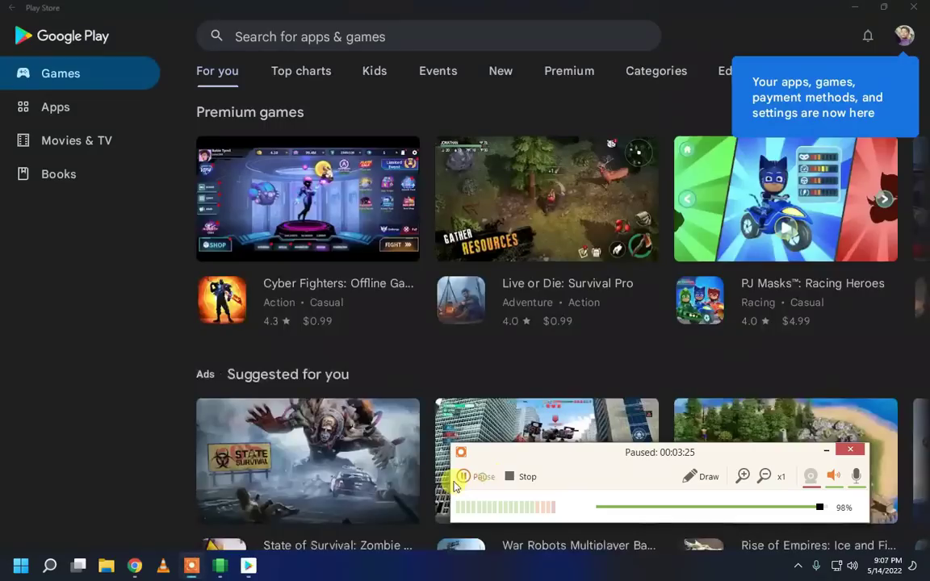
click(465, 476)
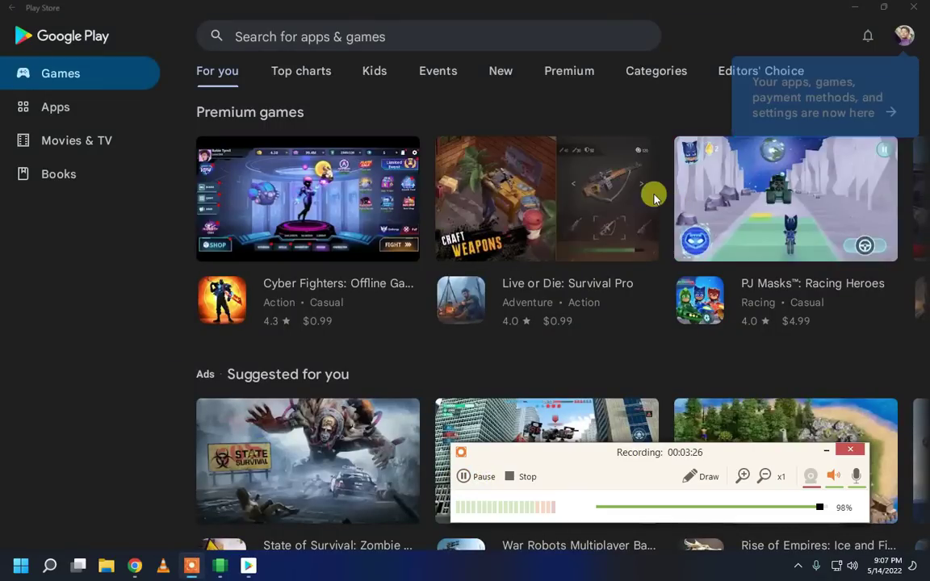
Browse the Games home page and open the Live or Die: Survival Pro details.
scroll(638, 229, down, 4)
scroll(731, 191, up, 4)
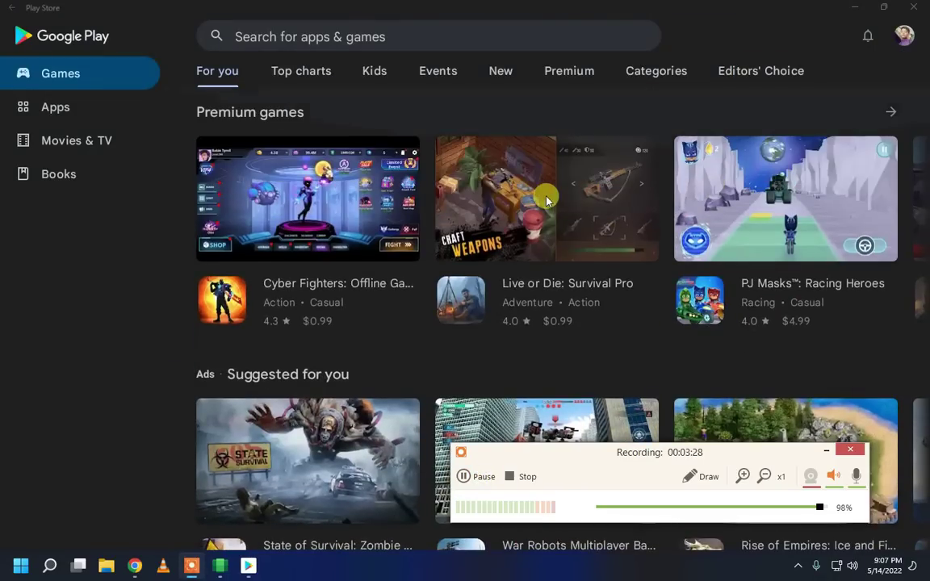
click(545, 195)
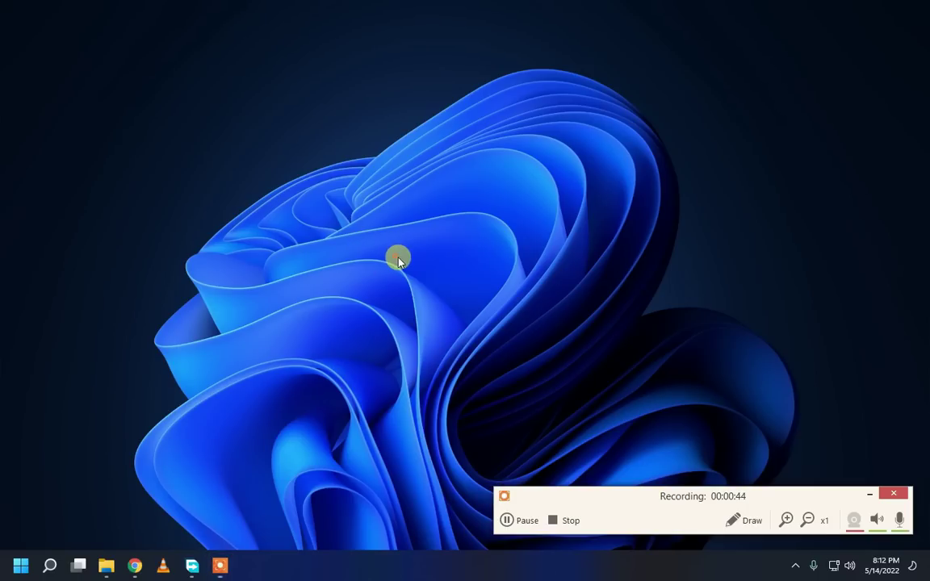
Refresh the desktop and launch the Settings app from the Start menu.
right_click(399, 260)
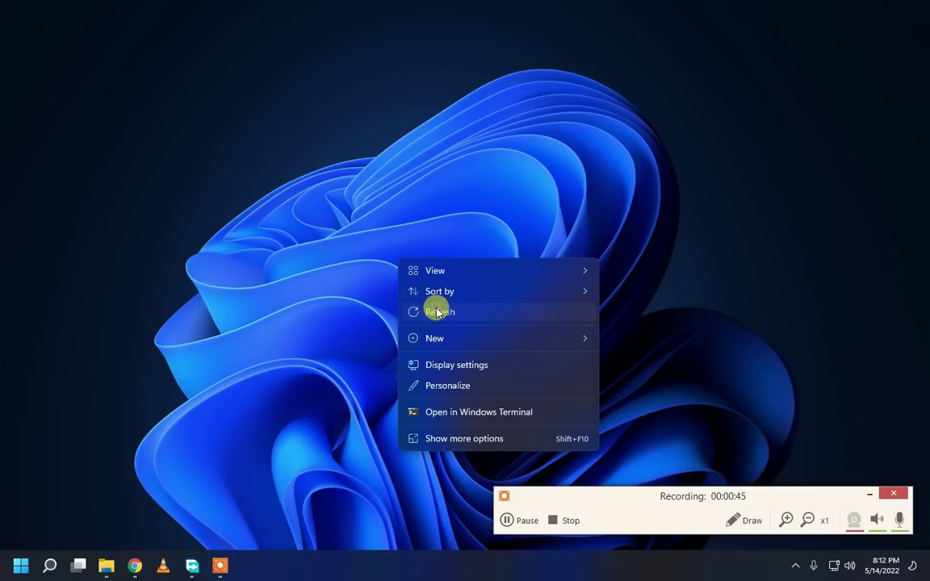
click(437, 314)
click(21, 566)
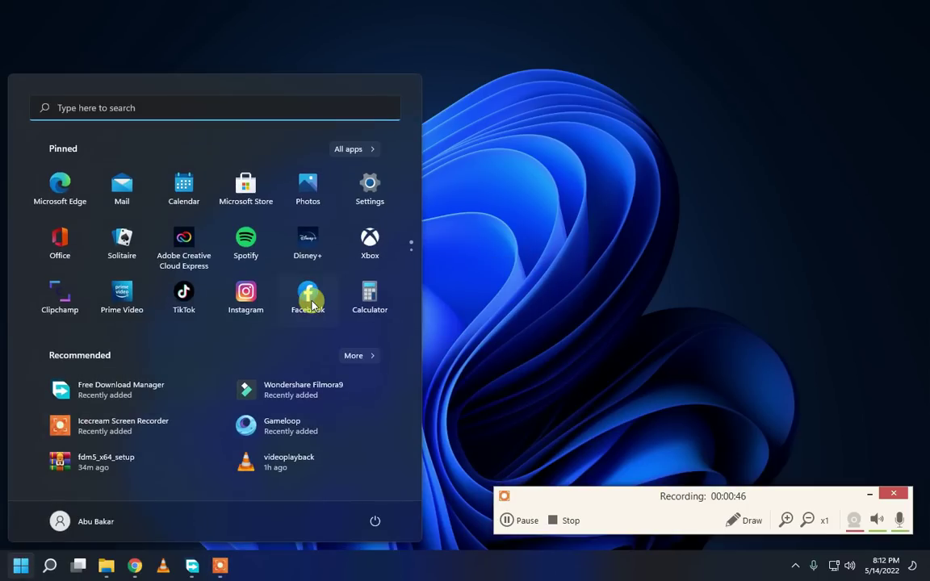
click(372, 189)
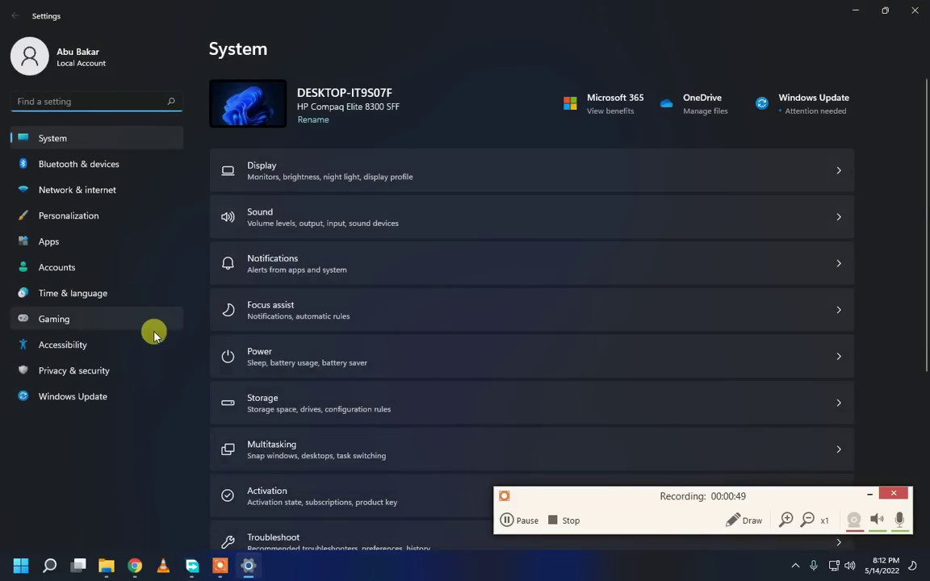
Switch Developer Mode on under Privacy & security > For developers, confirm, and close Settings.
click(87, 367)
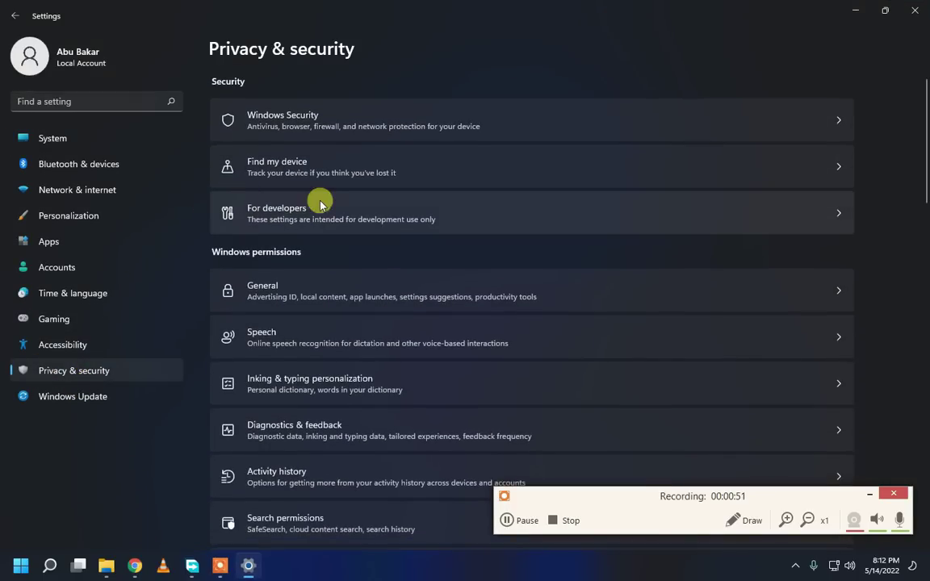
click(317, 214)
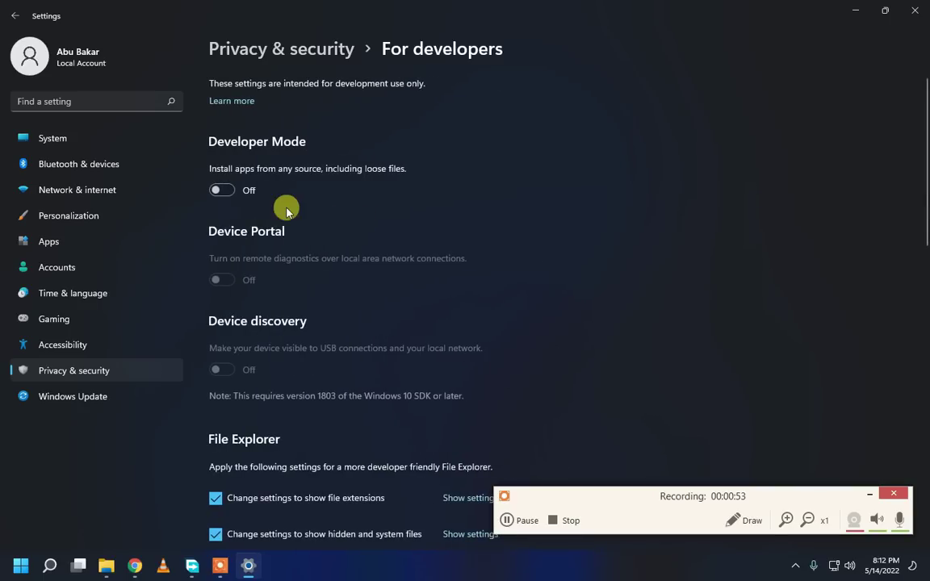
click(228, 193)
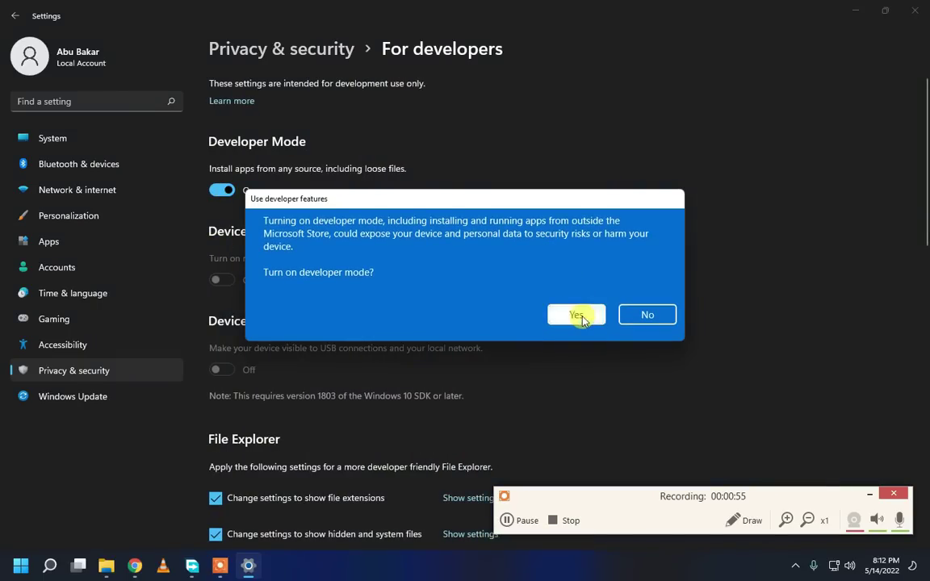
click(578, 314)
click(918, 8)
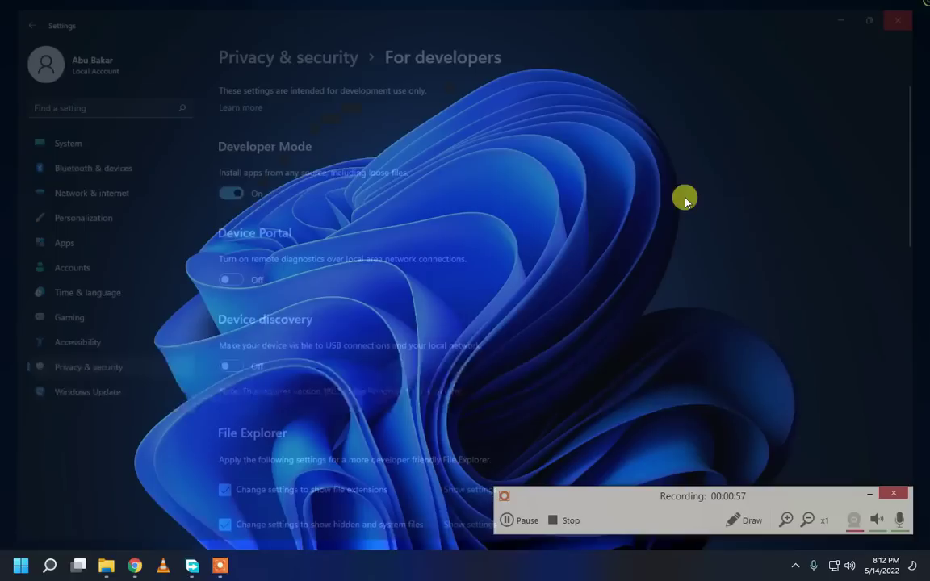
Find Control Panel by searching 'con' and show Programs and Features with its 42 installed programs.
click(7, 572)
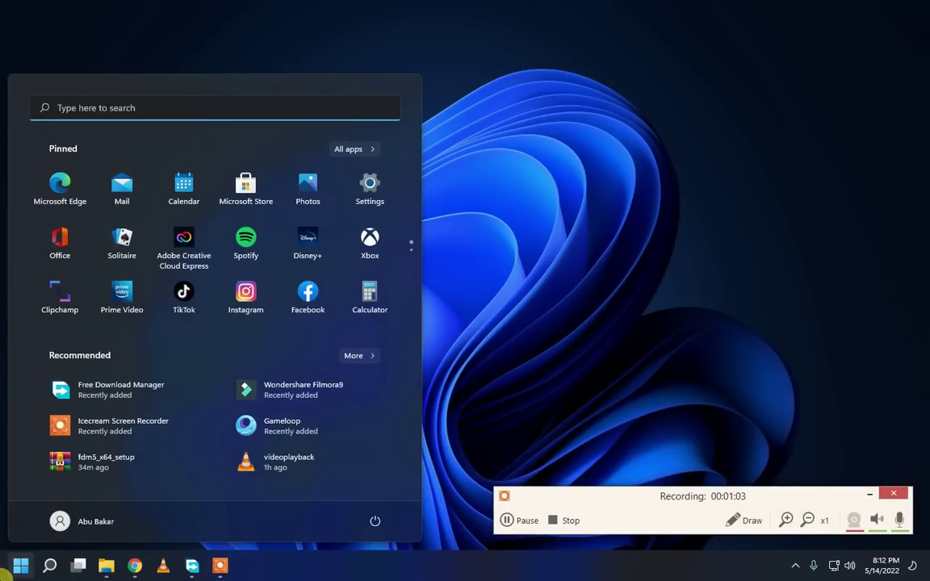
text(con)
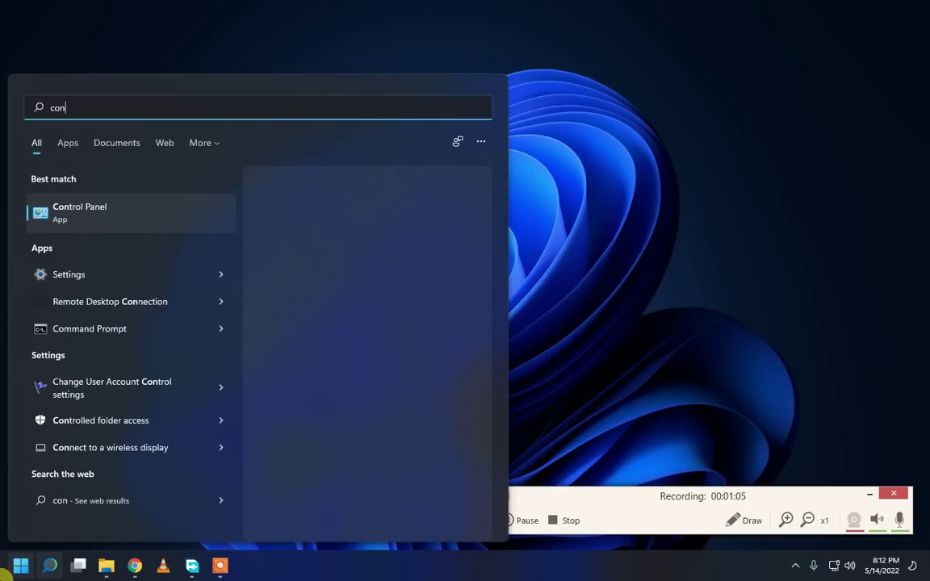
click(109, 213)
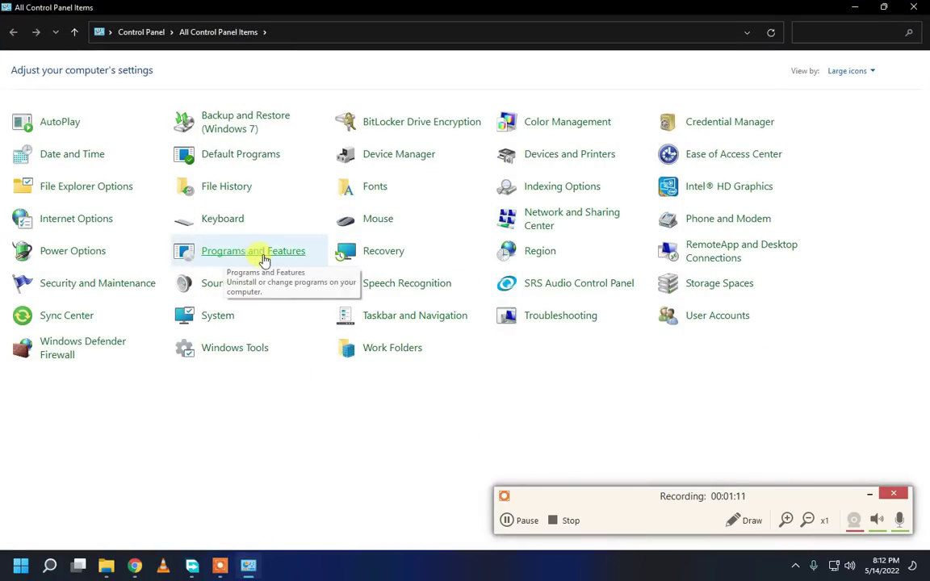
click(273, 257)
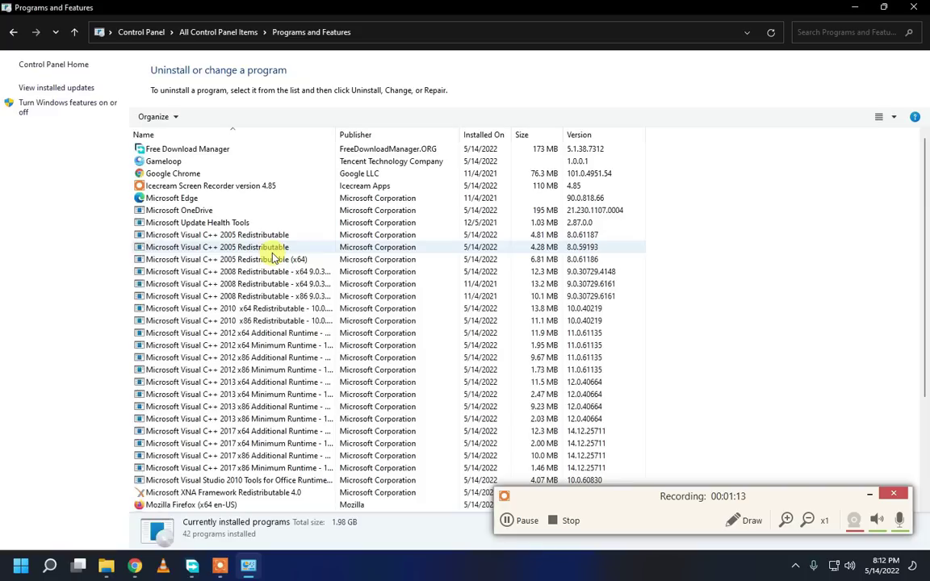
scroll(145, 130, down, 3)
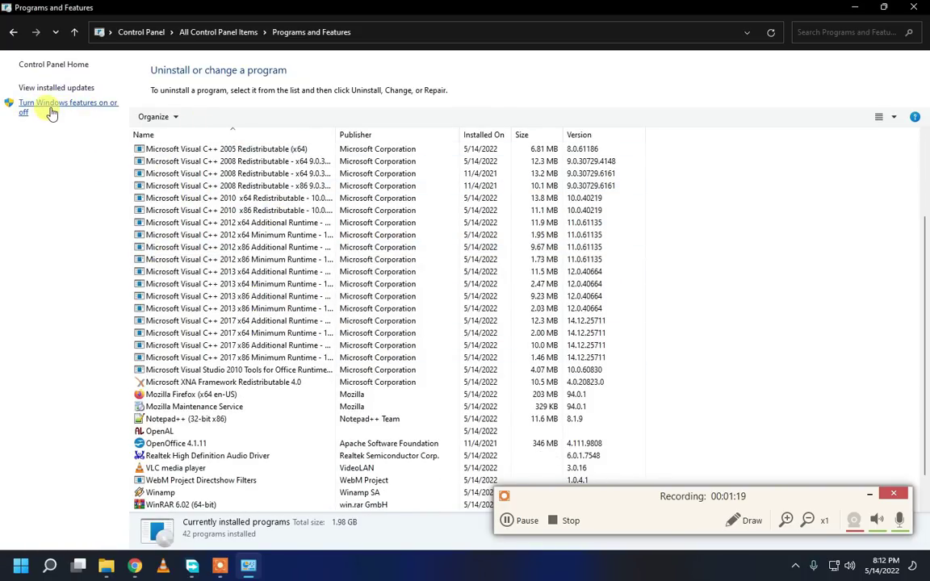
Tick Windows Subsystem for Linux, Virtual Machine Platform and Windows Hypervisor Platform in Windows Features and apply.
click(50, 113)
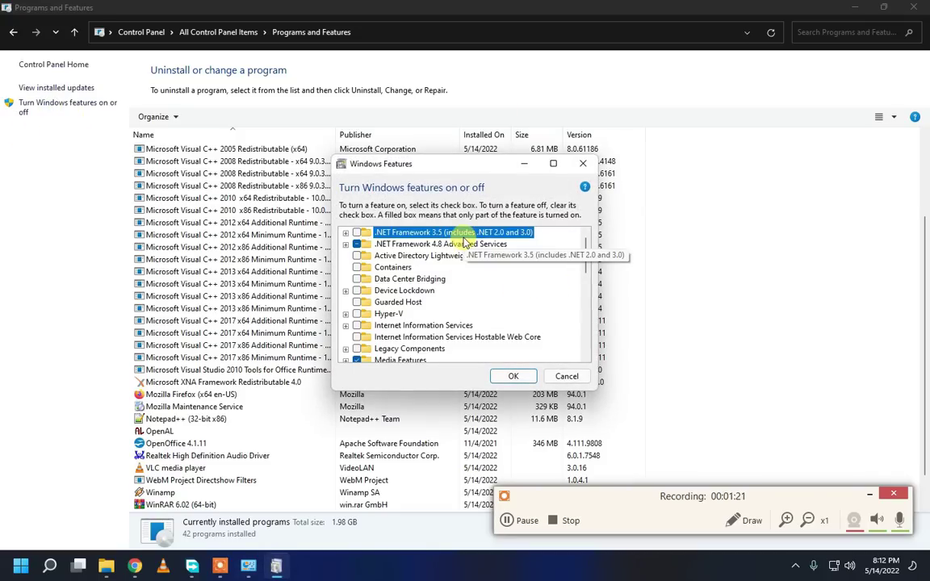
scroll(465, 238, down, 2)
scroll(465, 238, down, 6)
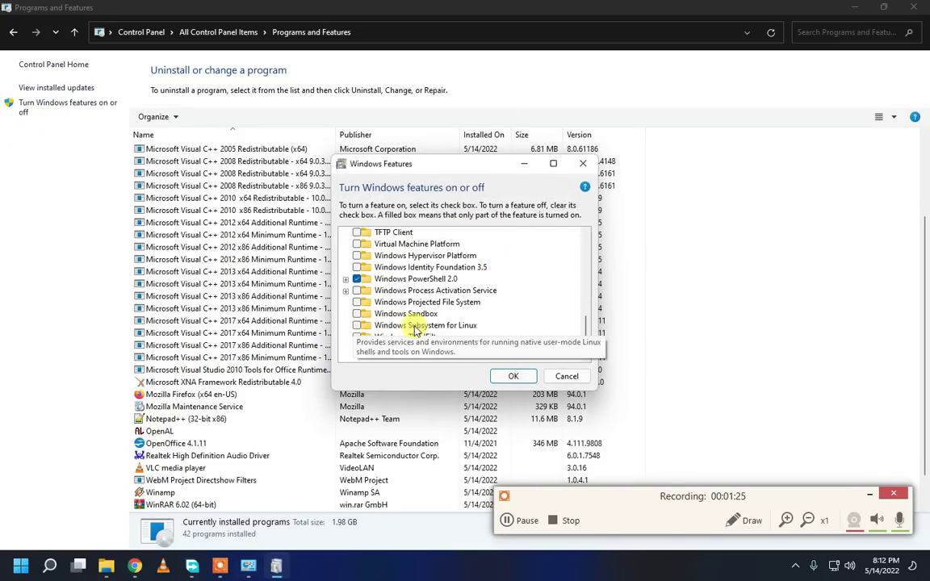
click(358, 326)
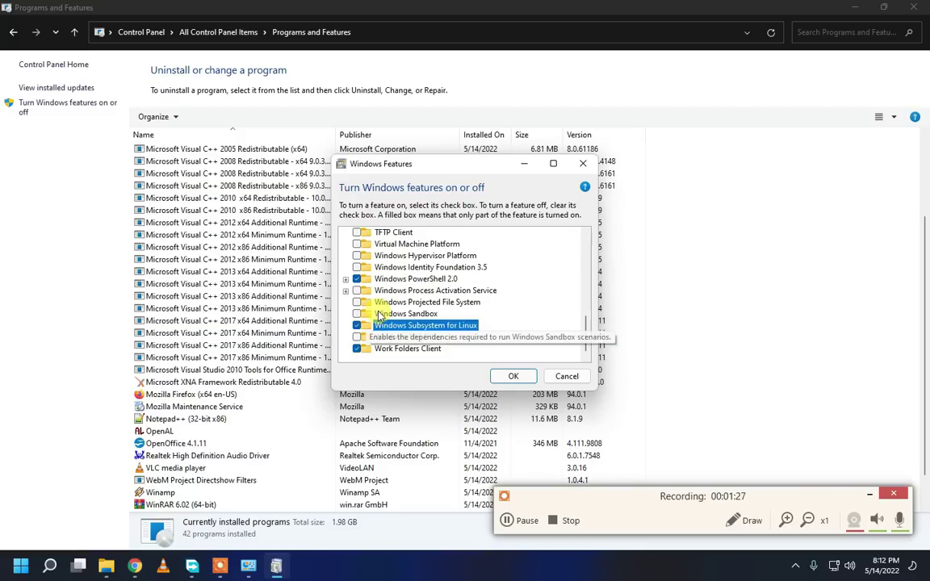
scroll(340, 259, up, 1)
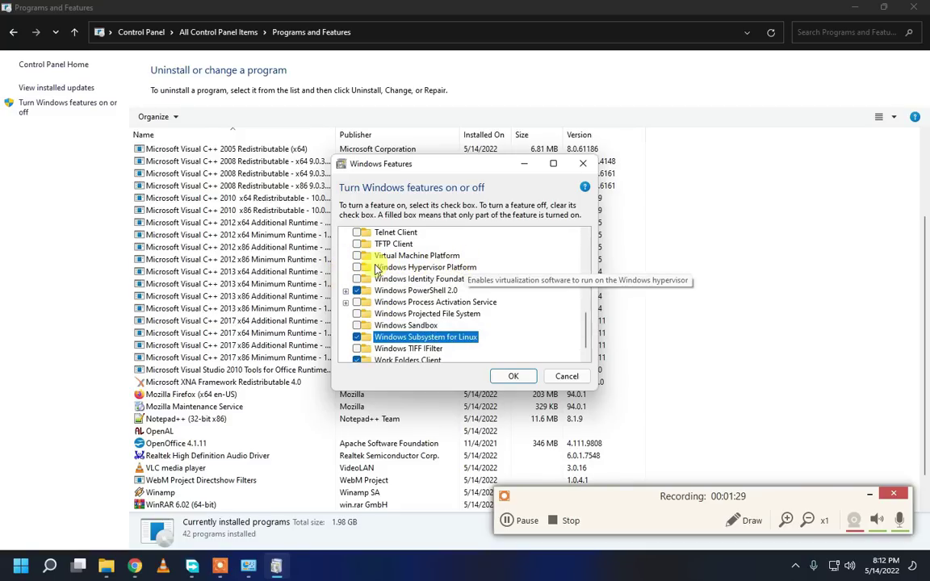
click(357, 255)
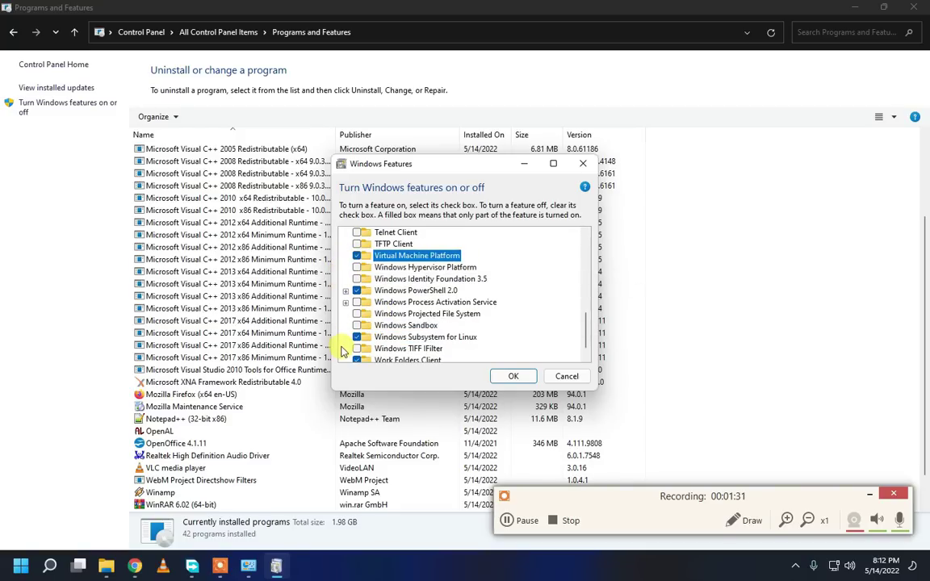
click(358, 267)
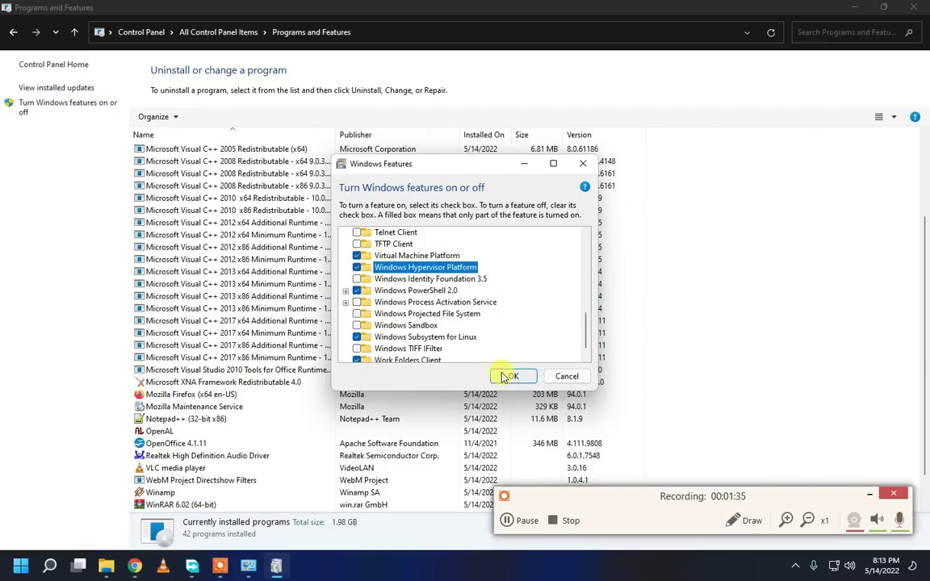
click(506, 376)
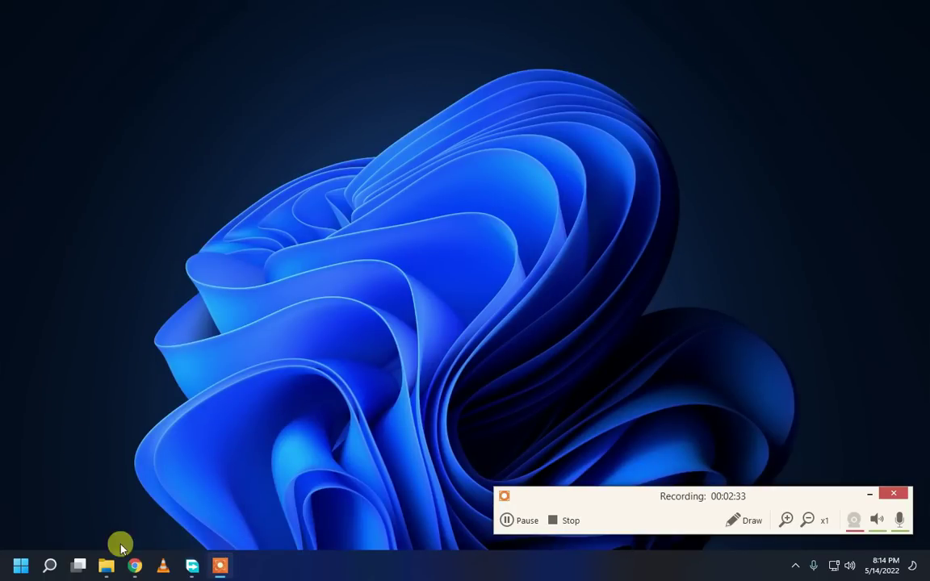
Download PLAY_STORE_W11_TRD.rar from Drive despite the virus warning, dismissing the download-manager and Save As prompts.
click(135, 566)
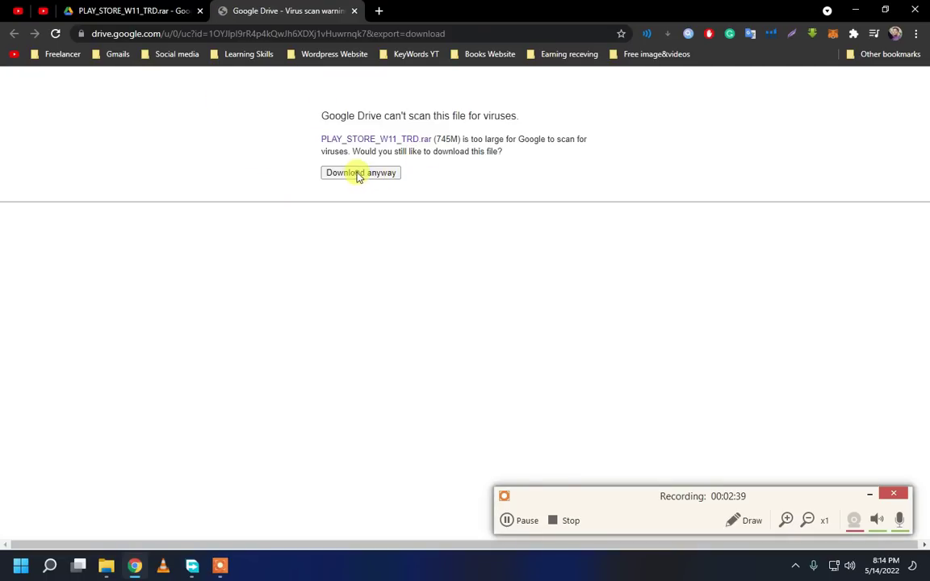
click(359, 174)
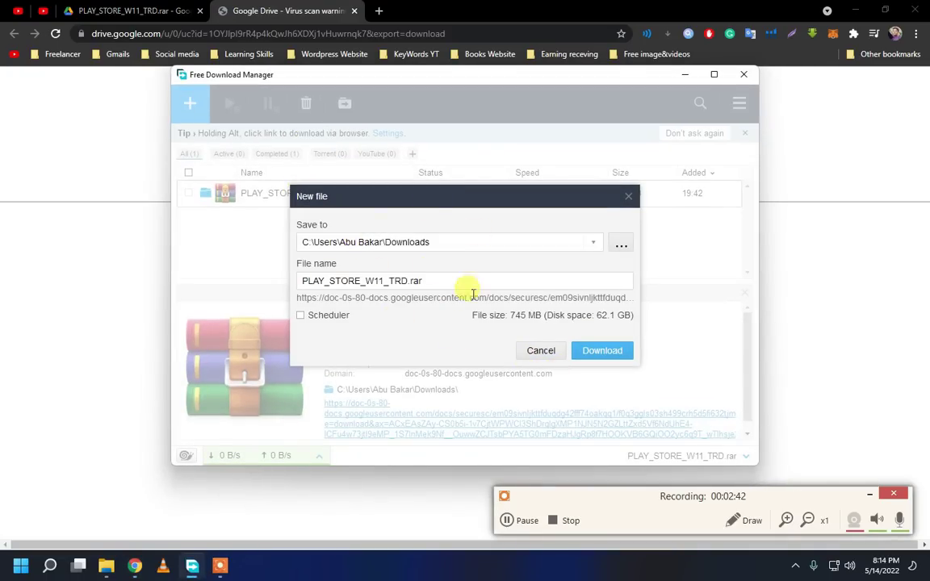
click(534, 352)
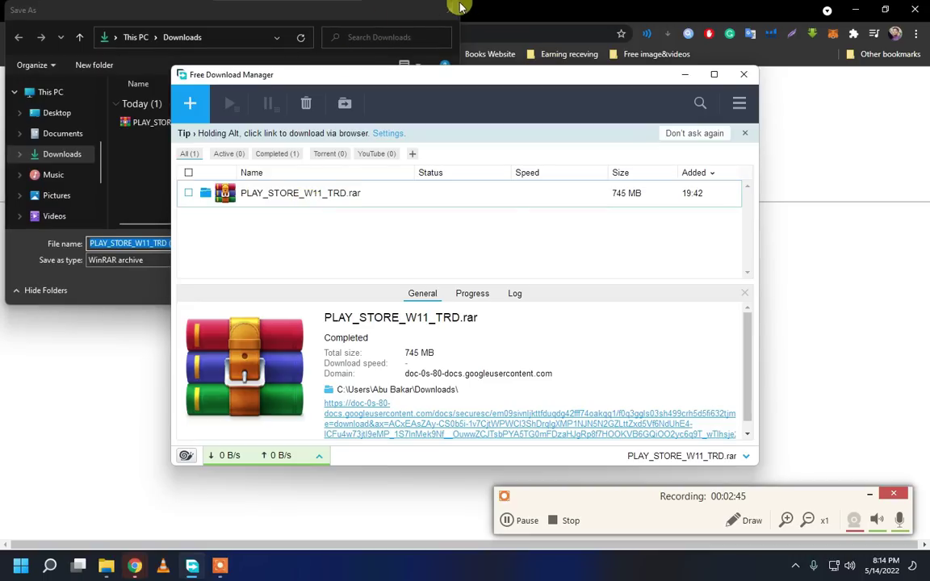
click(451, 11)
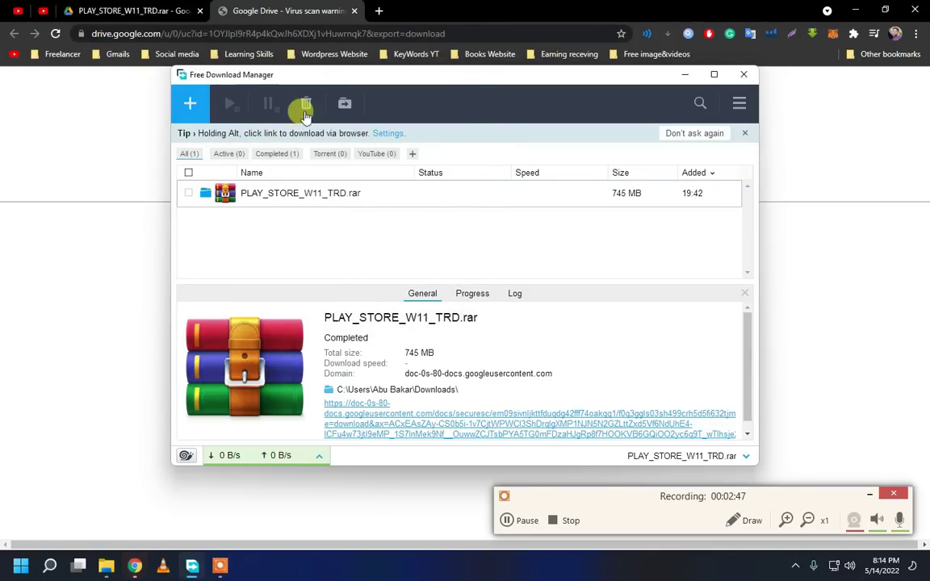
click(662, 6)
Copy the PLAY_STORE_W11_TRD archive from the Downloads folder.
click(106, 566)
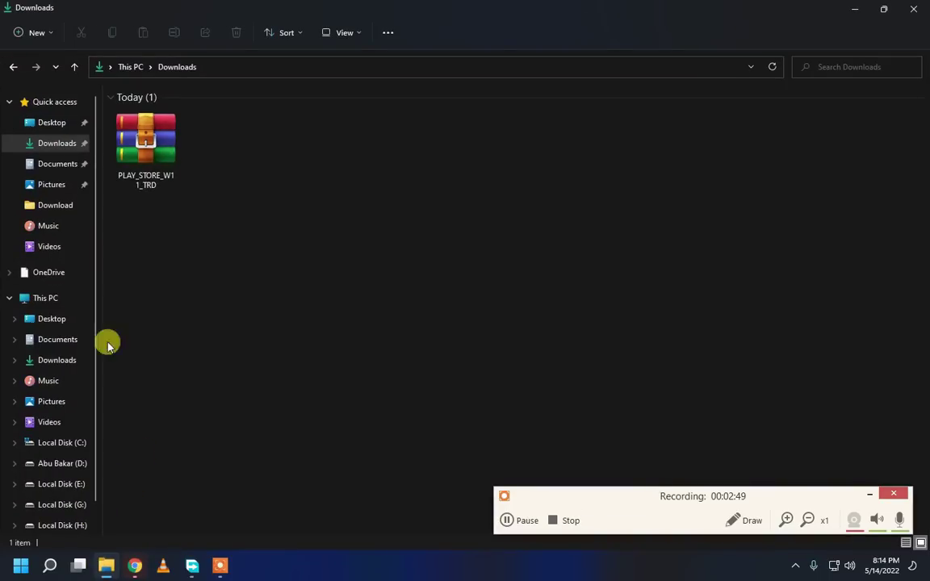
click(142, 119)
click(229, 162)
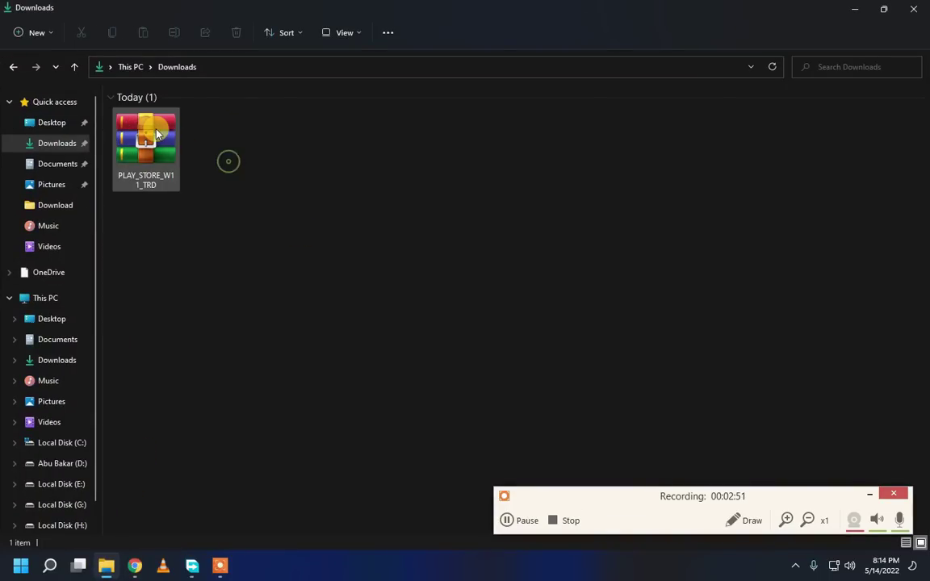
click(156, 131)
right_click(140, 153)
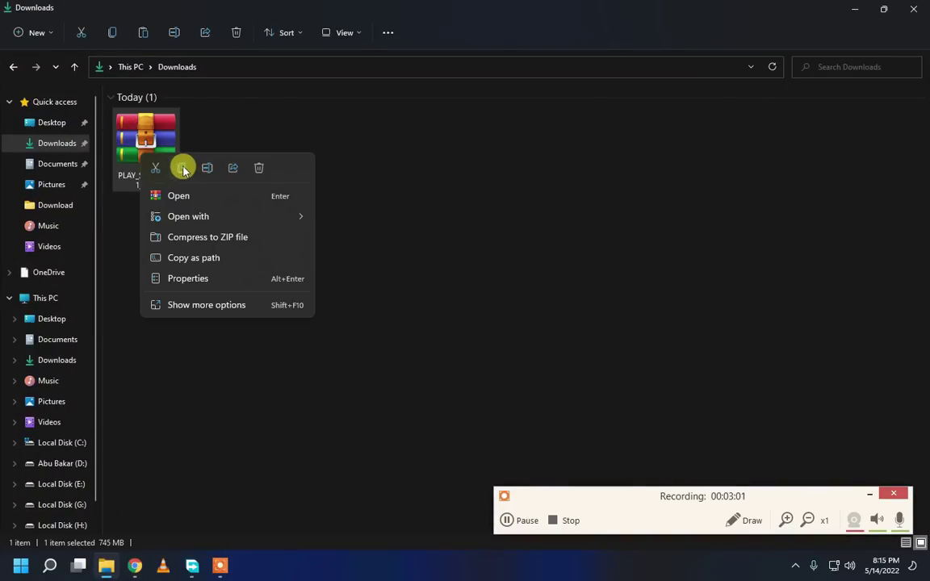
click(183, 168)
Paste the archive into Local Disk (C:) with administrator permission and select the 763,230 KB copy.
click(79, 444)
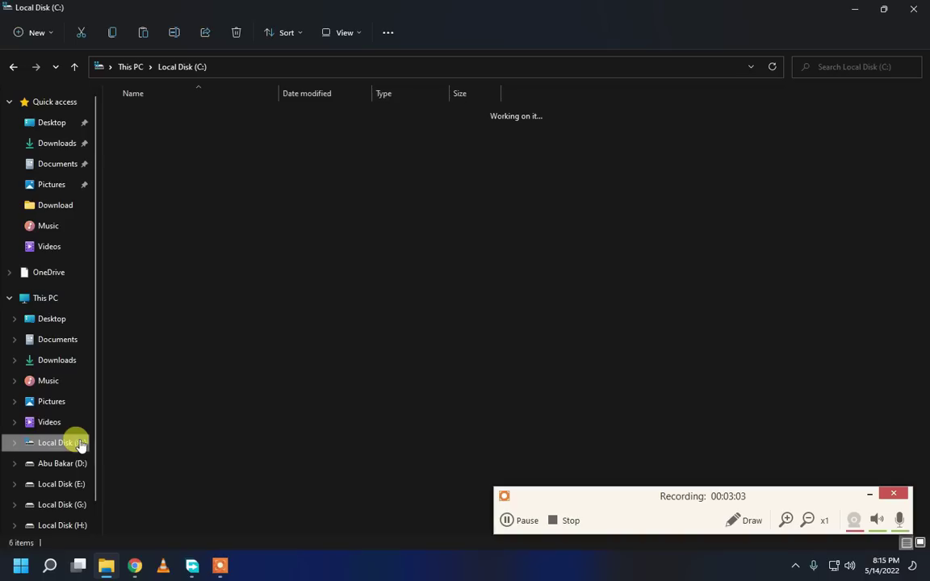
right_click(250, 305)
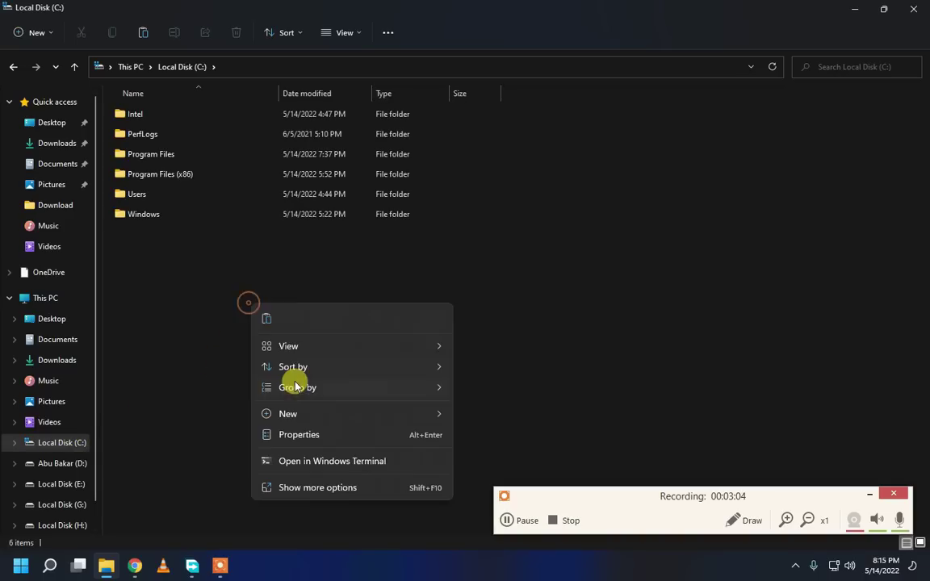
click(284, 328)
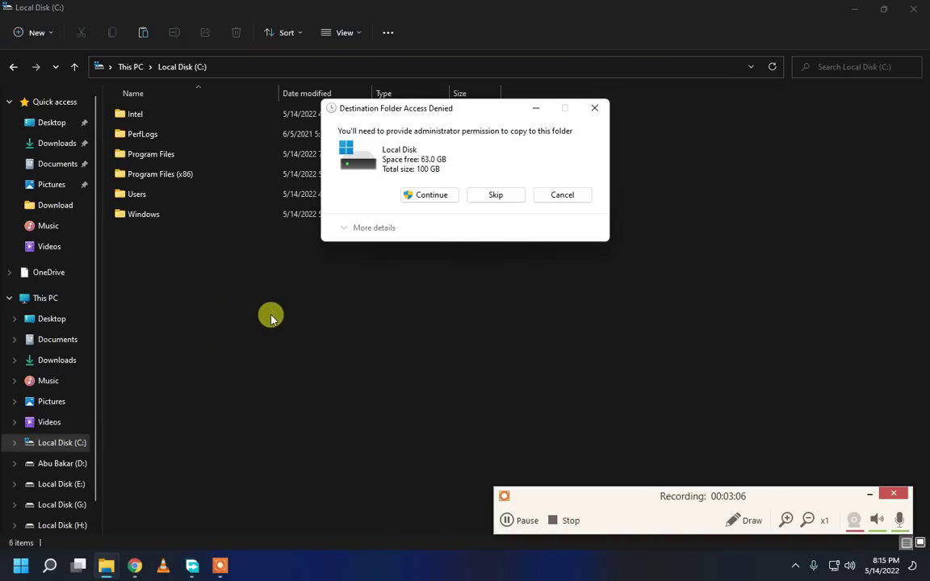
click(442, 194)
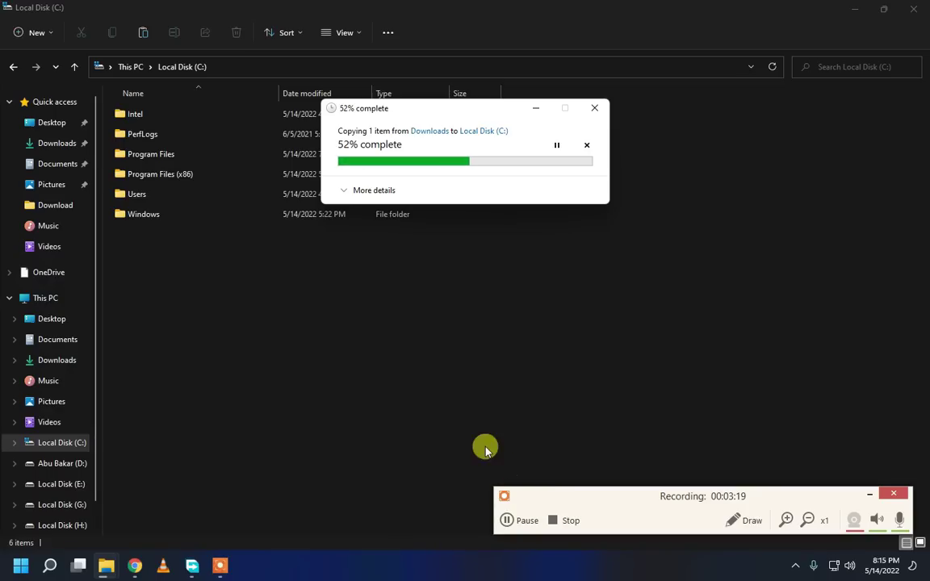
click(364, 190)
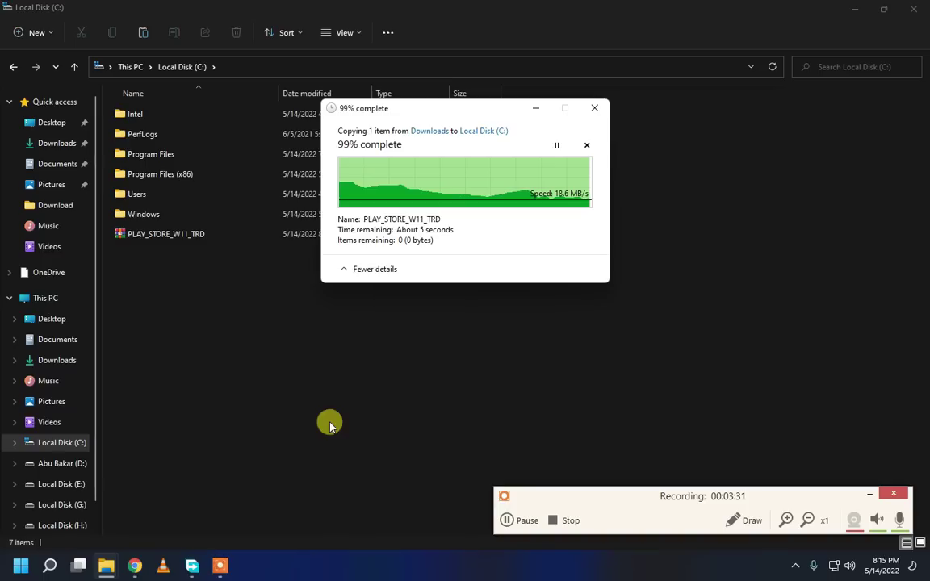
click(154, 239)
Extract the archive on C: into its own PLAY_STORE_W11_TRD folder.
right_click(154, 242)
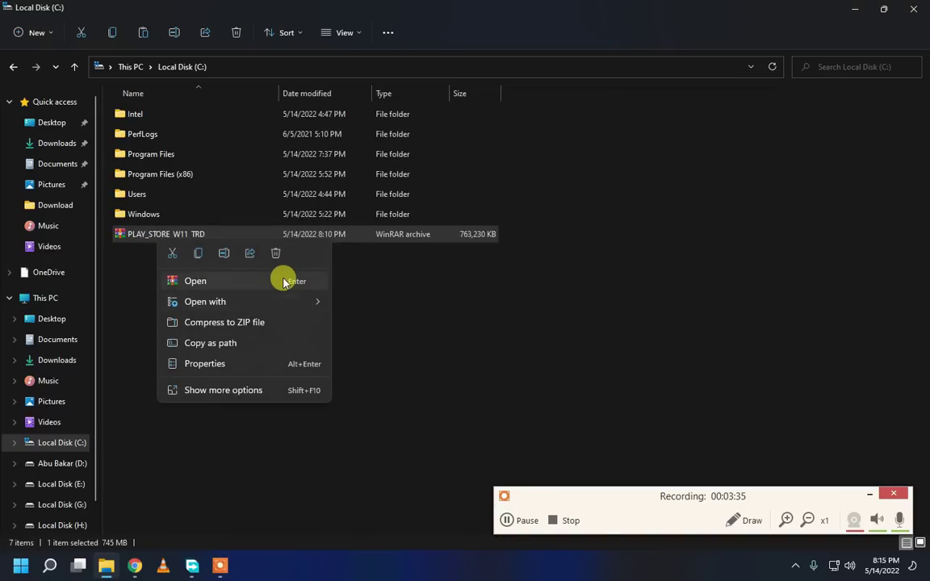
click(280, 400)
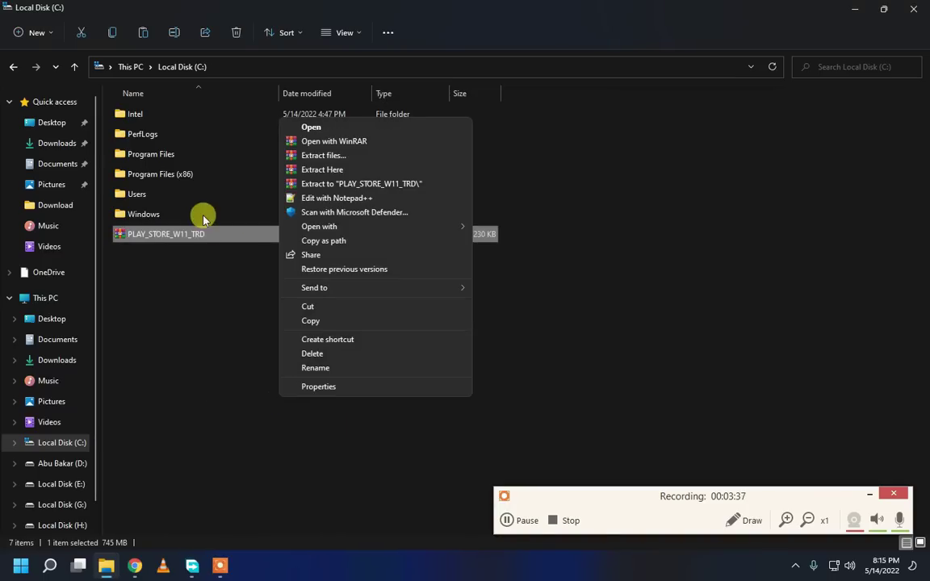
click(364, 184)
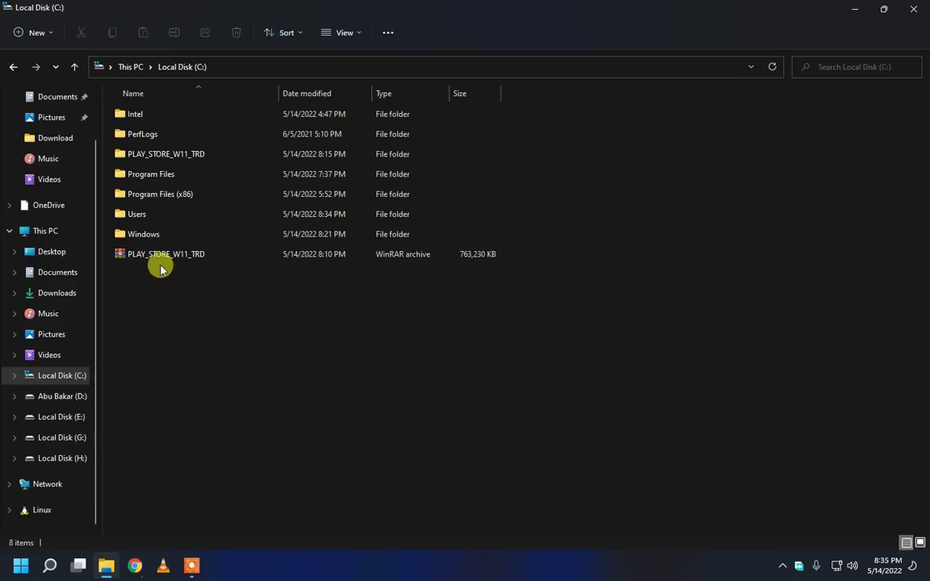
Delete the leftover .rar archive with administrator approval and open the extracted folder.
click(169, 258)
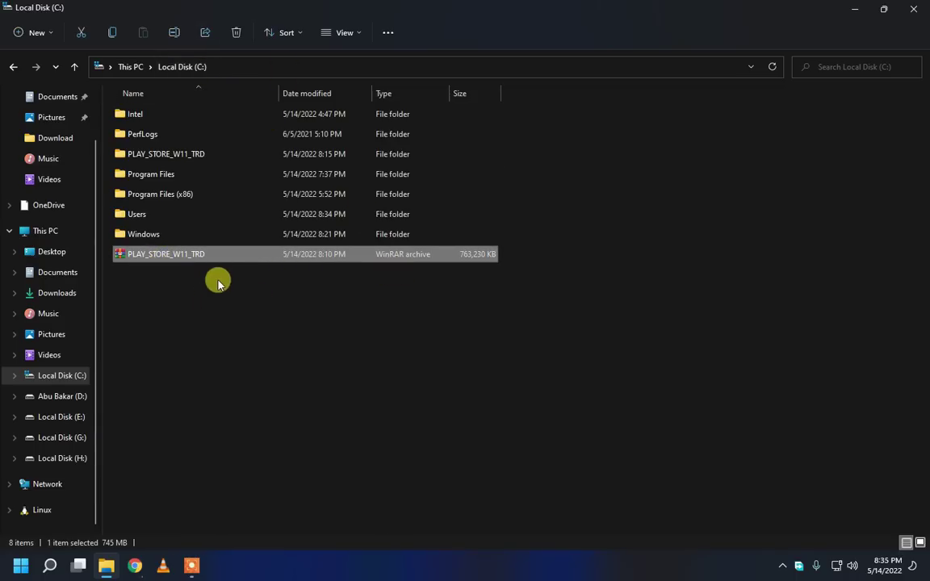
click(235, 32)
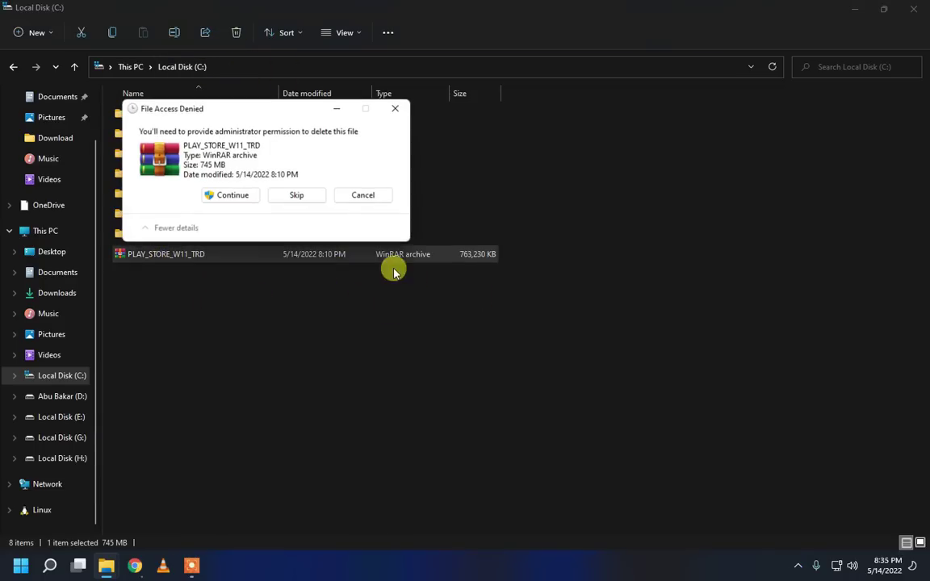
click(234, 194)
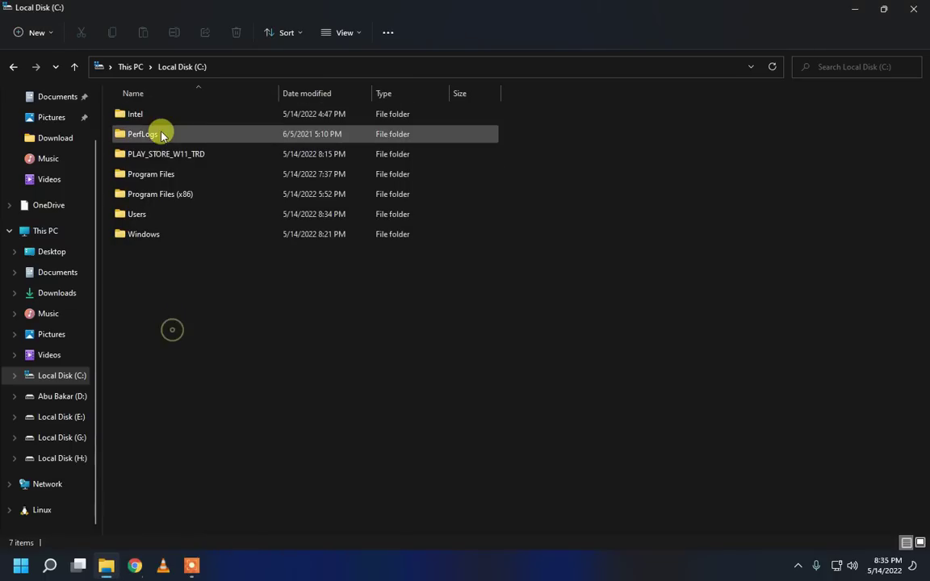
double_click(160, 156)
Open the inner PLAY_STORE_W11_TRD subfolder and select the SETUPx64 script among its 38 items.
double_click(168, 112)
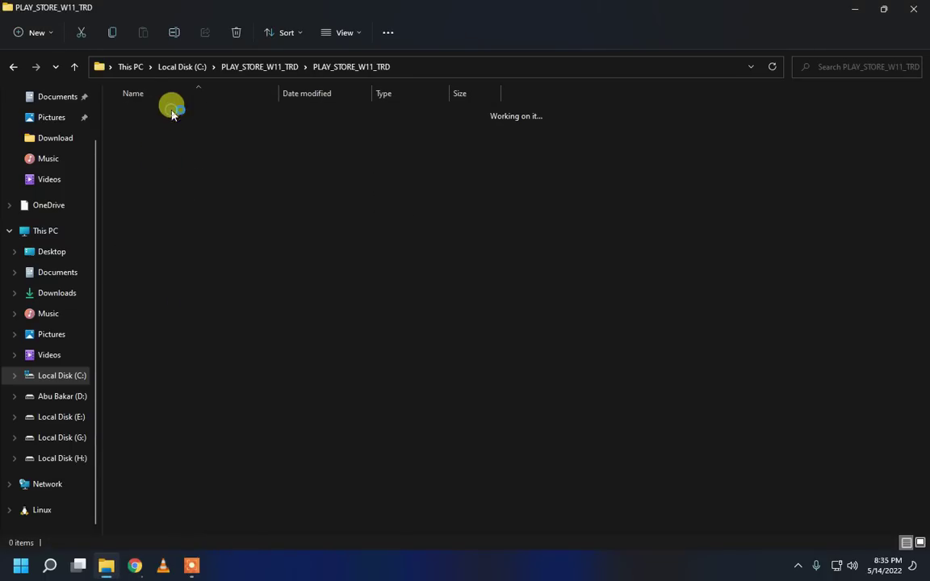
scroll(211, 262, down, 4)
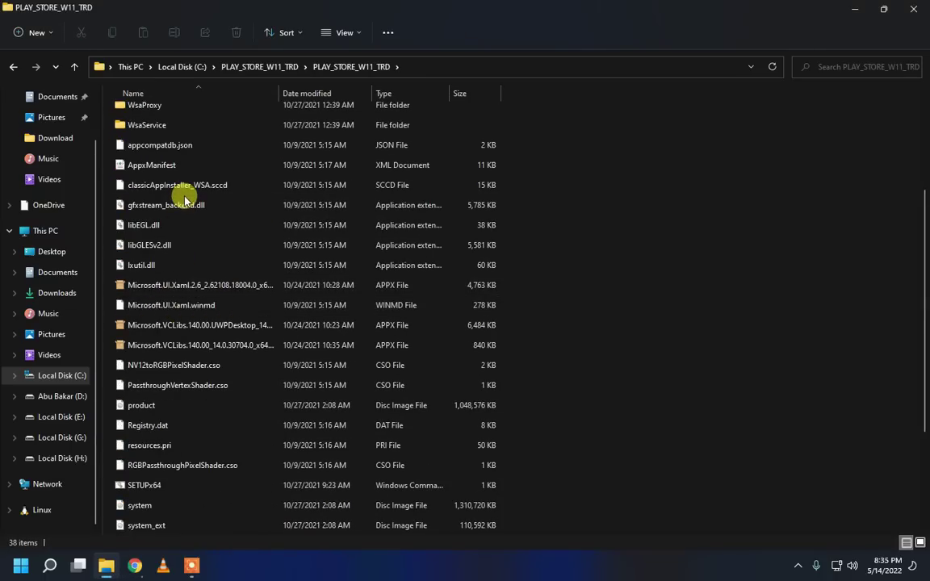
scroll(177, 446, down, 2)
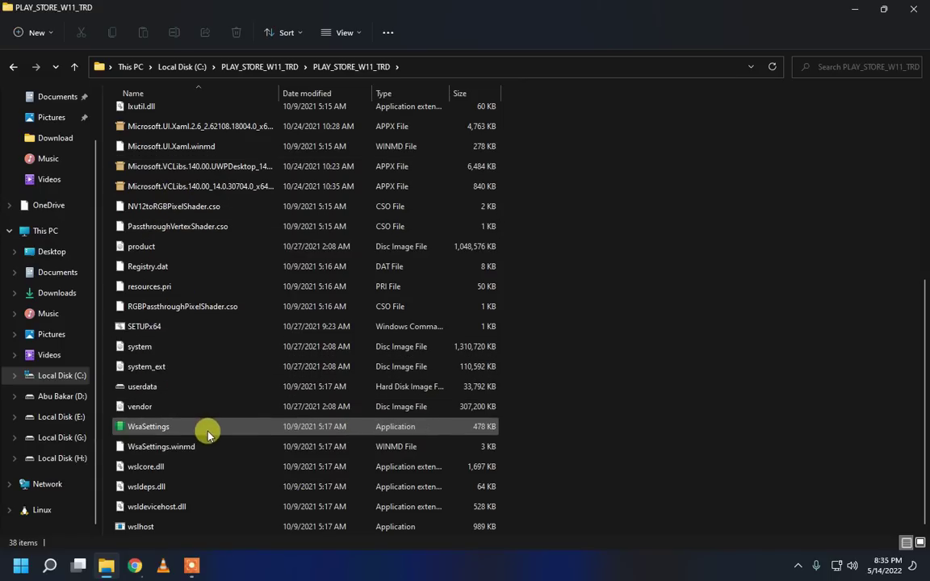
scroll(206, 454, up, 4)
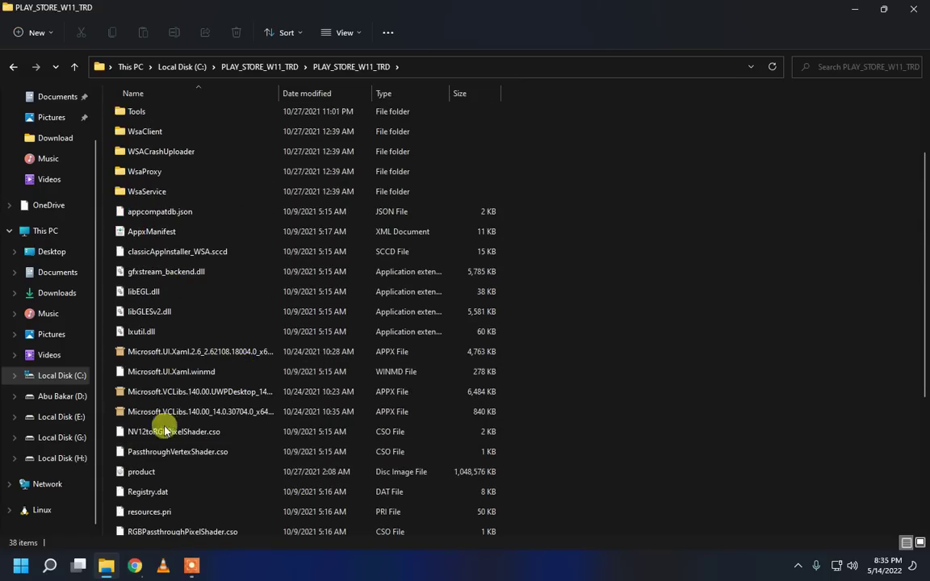
scroll(167, 444, down, 2)
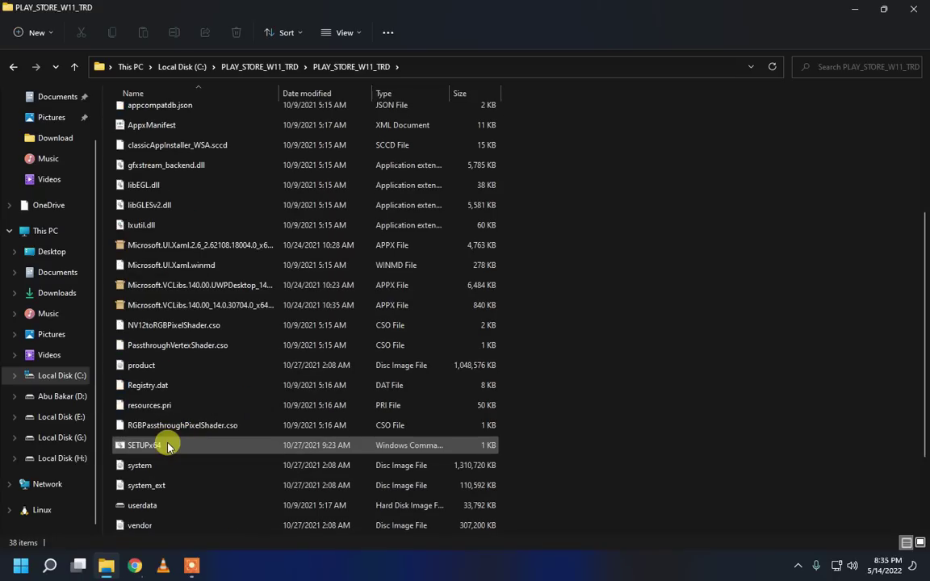
scroll(167, 445, down, 2)
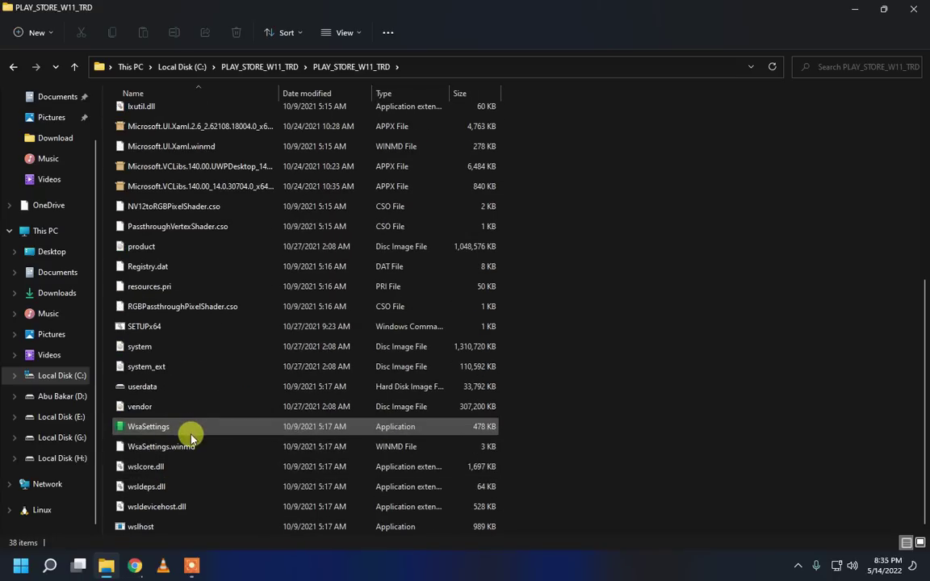
click(148, 327)
Run SETUPx64 as administrator until it reports INSTALLATION FINISHED, then close the console.
right_click(146, 326)
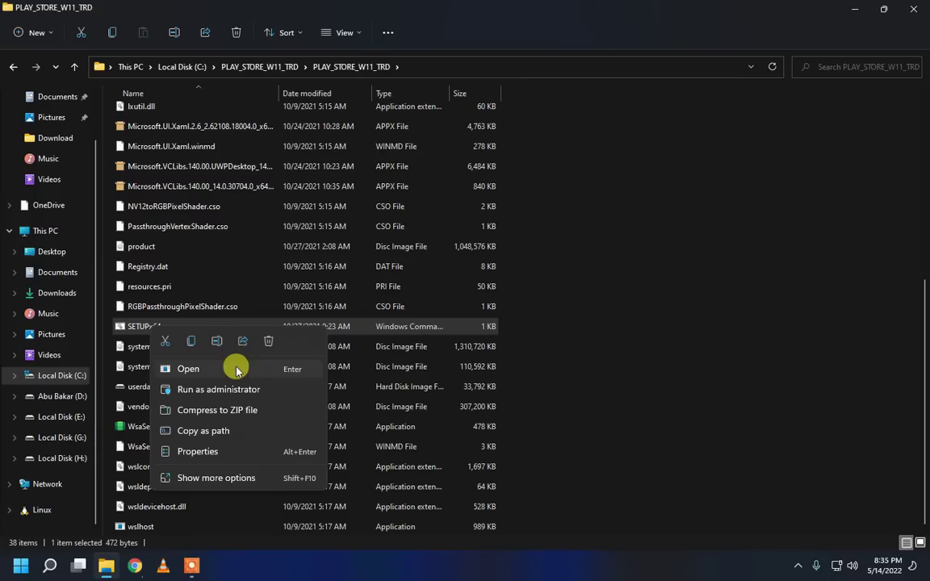
click(217, 391)
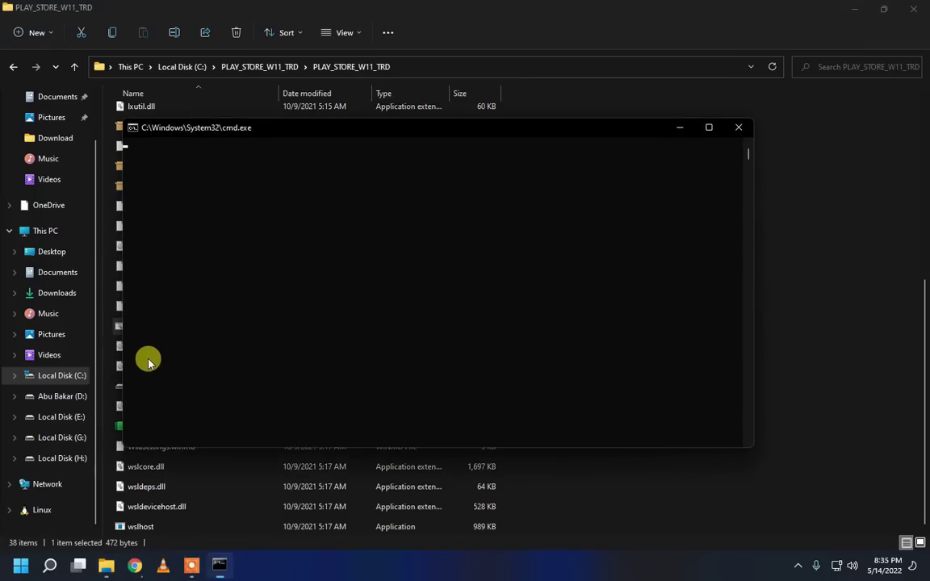
drag(292, 129, 194, 39)
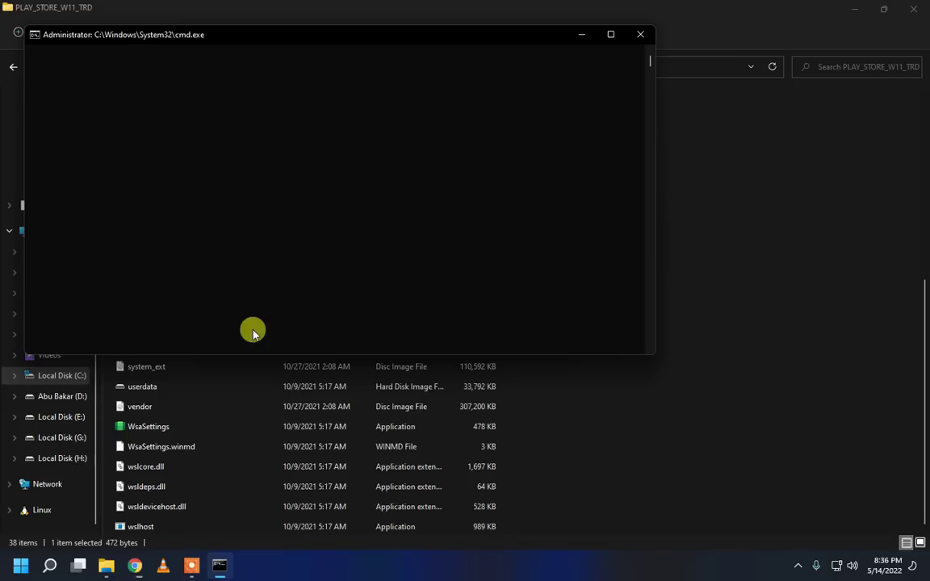
click(184, 570)
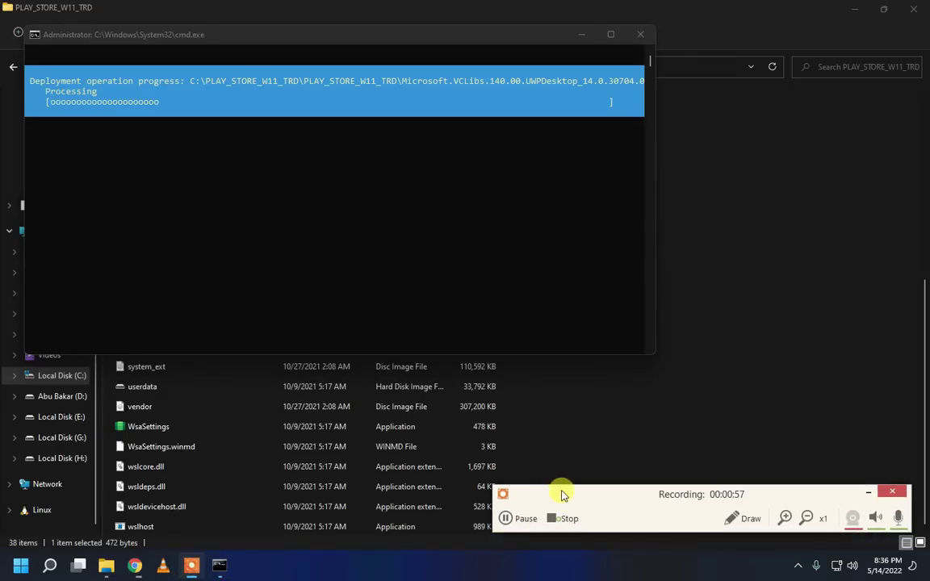
click(521, 522)
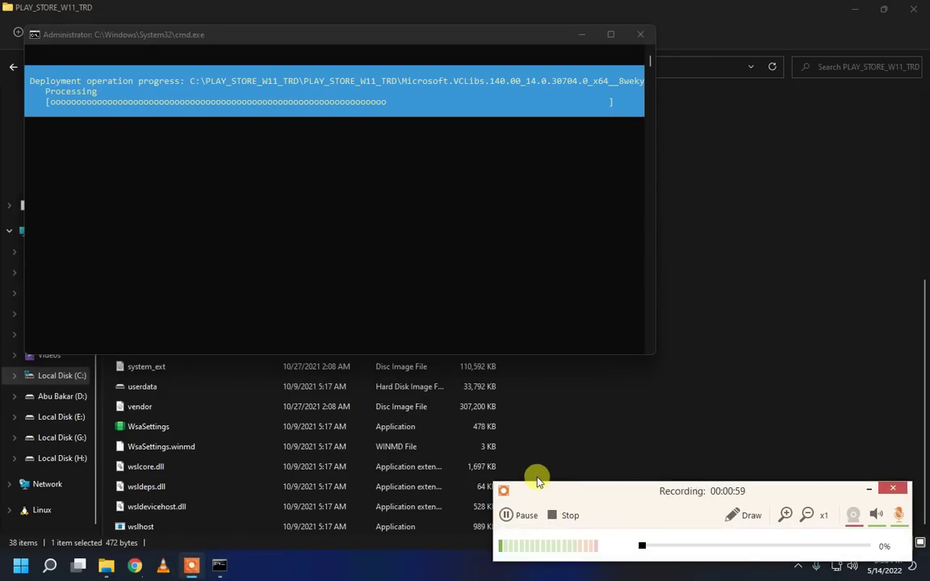
click(876, 525)
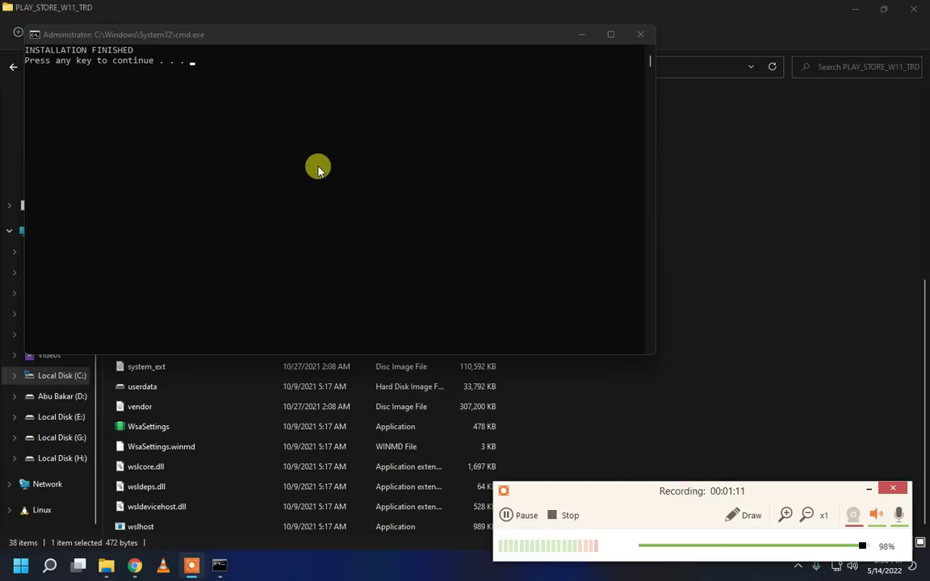
key(Return)
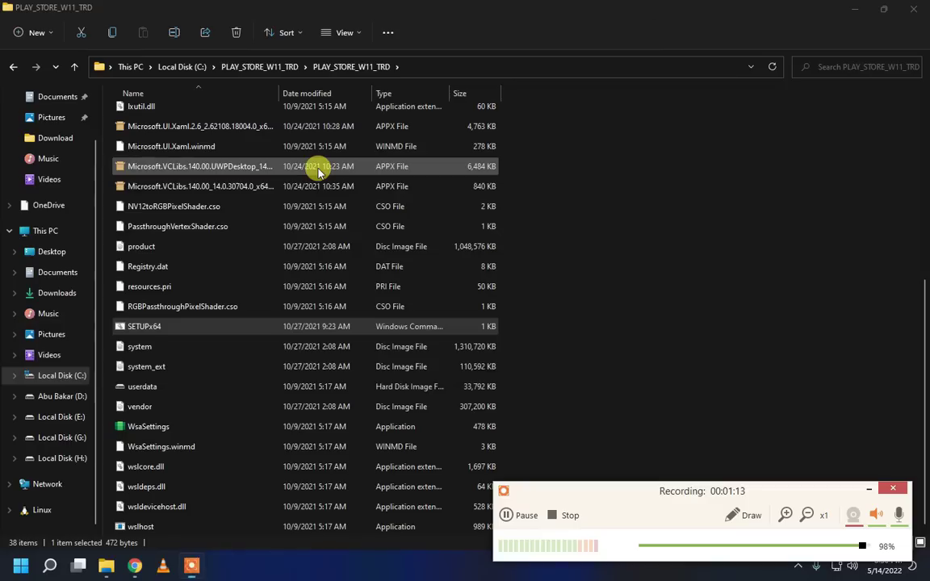
Clear the file selection, reveal the desktop, and open Start showing Windows Subsystem for Android under Recommended.
click(526, 525)
click(465, 477)
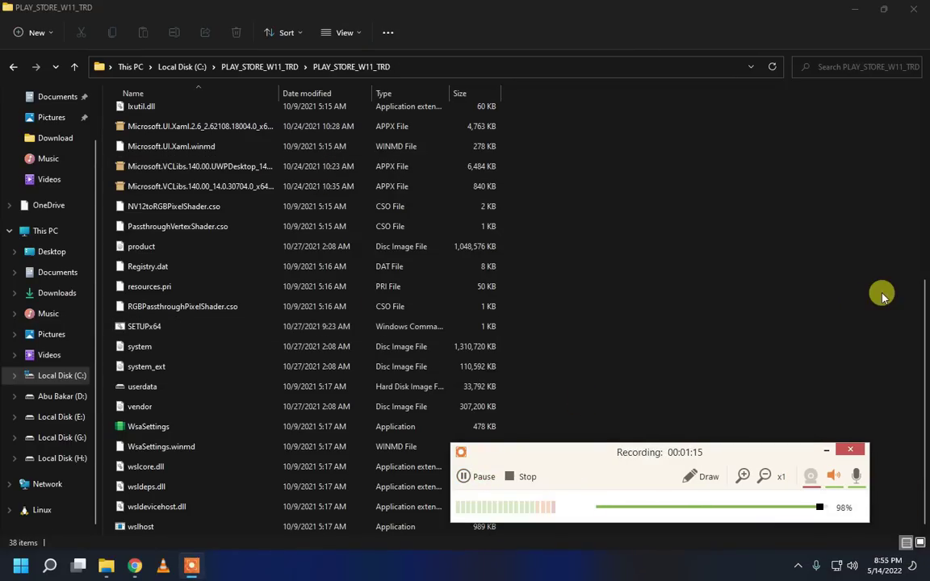
click(665, 260)
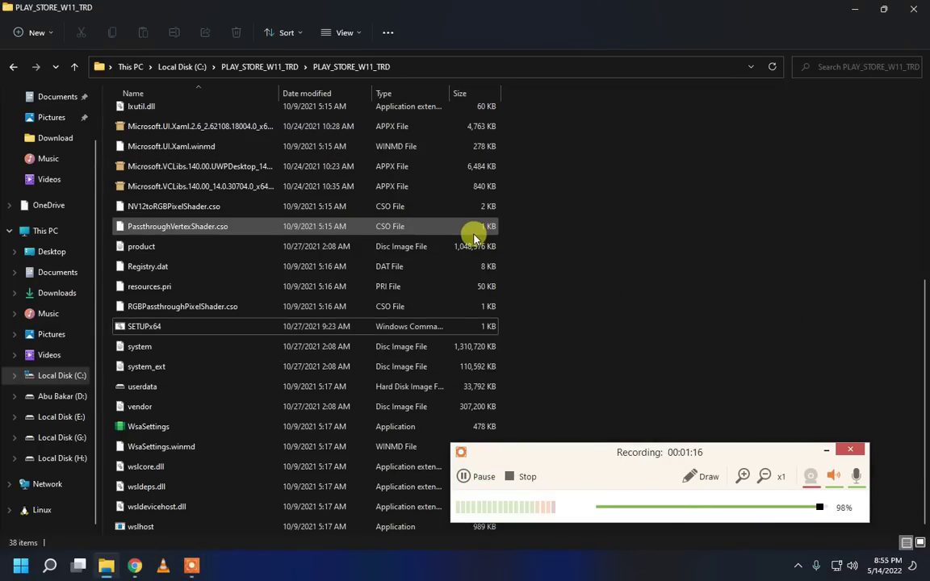
click(925, 575)
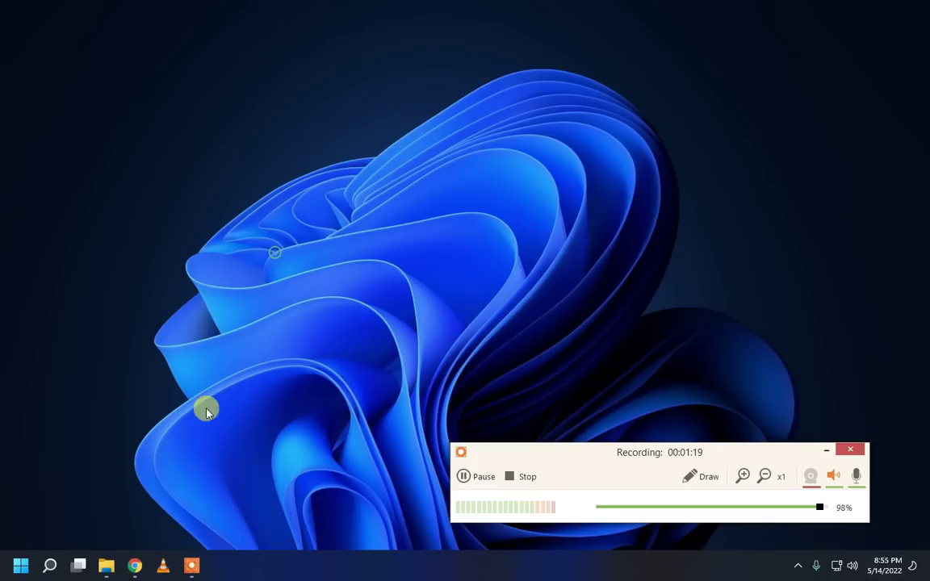
click(8, 571)
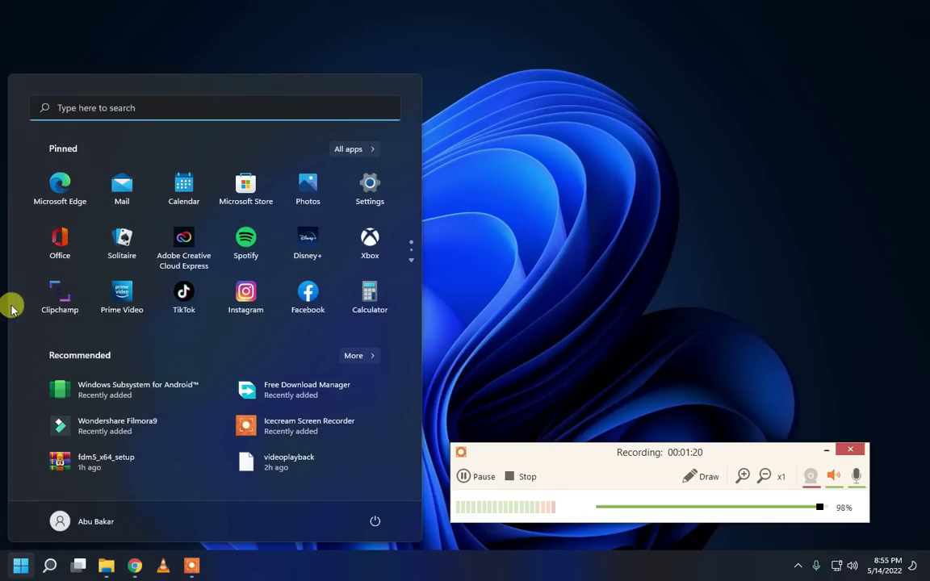
Launch Windows Subsystem for Android settings and switch Developer mode on.
click(145, 393)
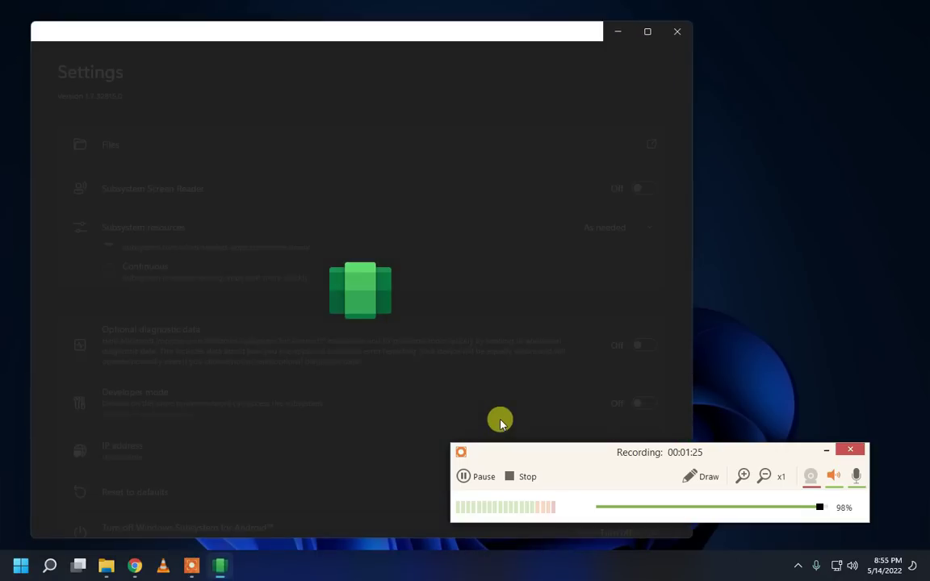
scroll(331, 283, down, 2)
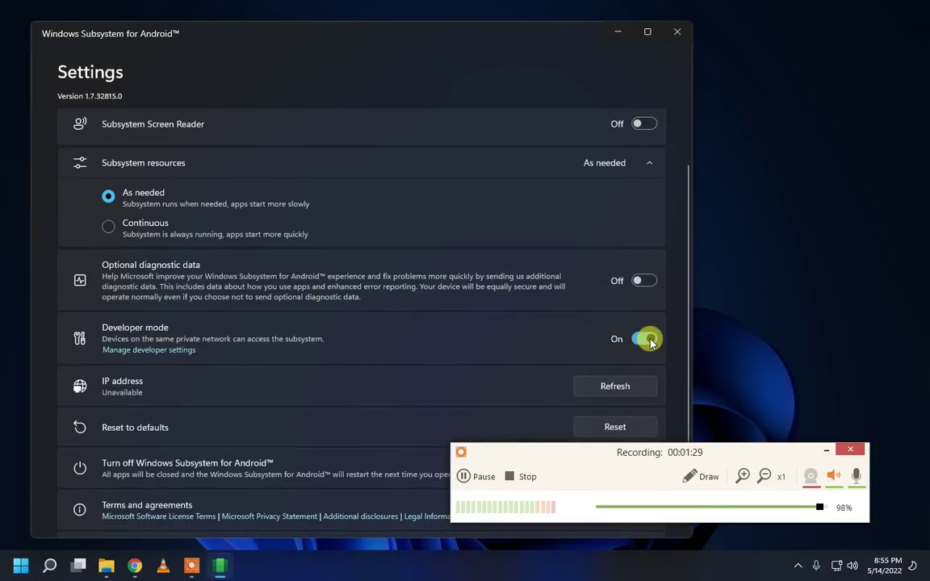
click(466, 478)
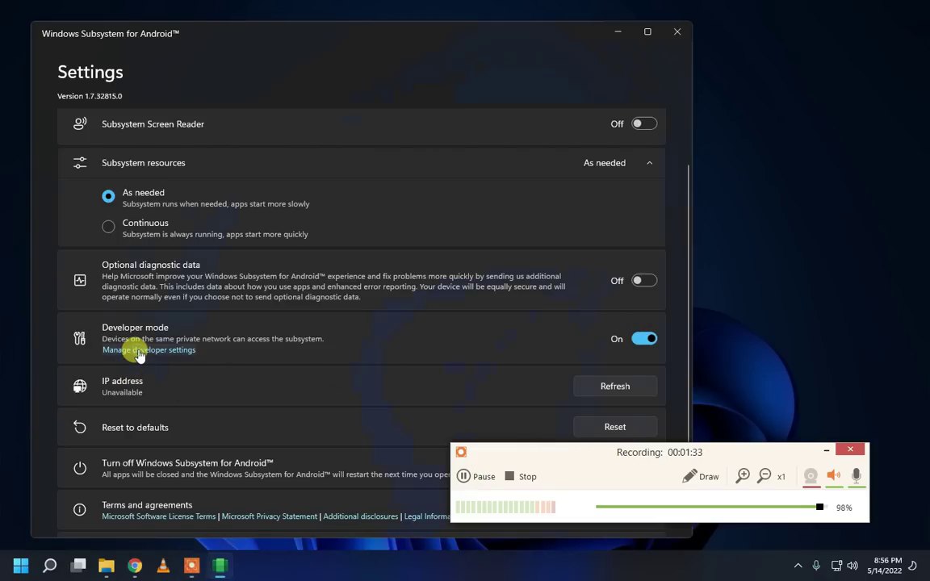
Start the subsystem from developer settings, accepting the diagnostic prompt and allowing firewall access.
click(138, 352)
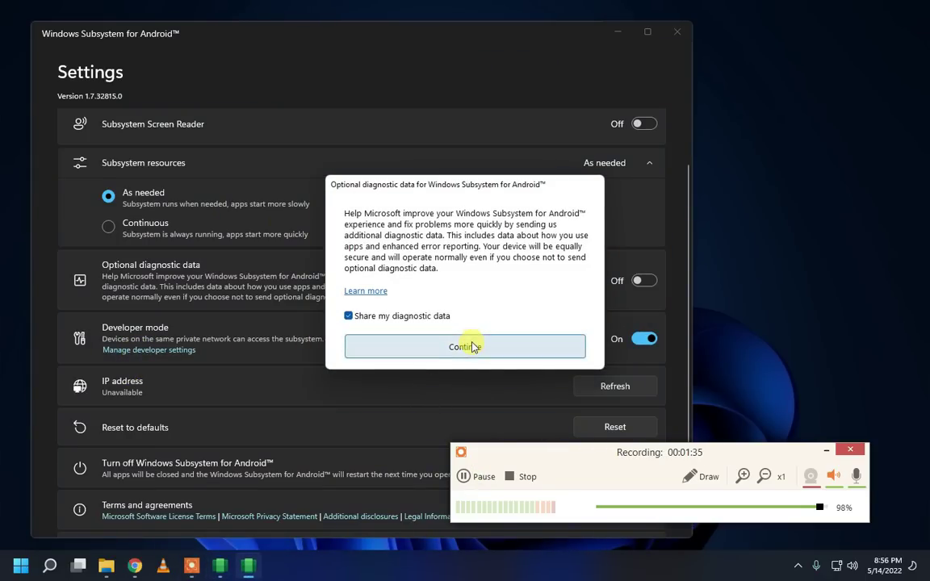
click(465, 358)
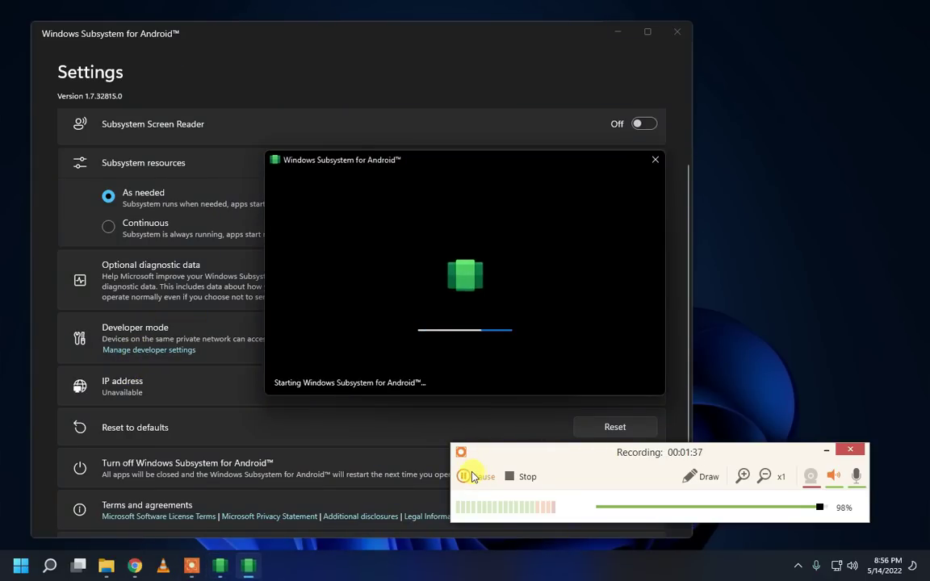
click(471, 476)
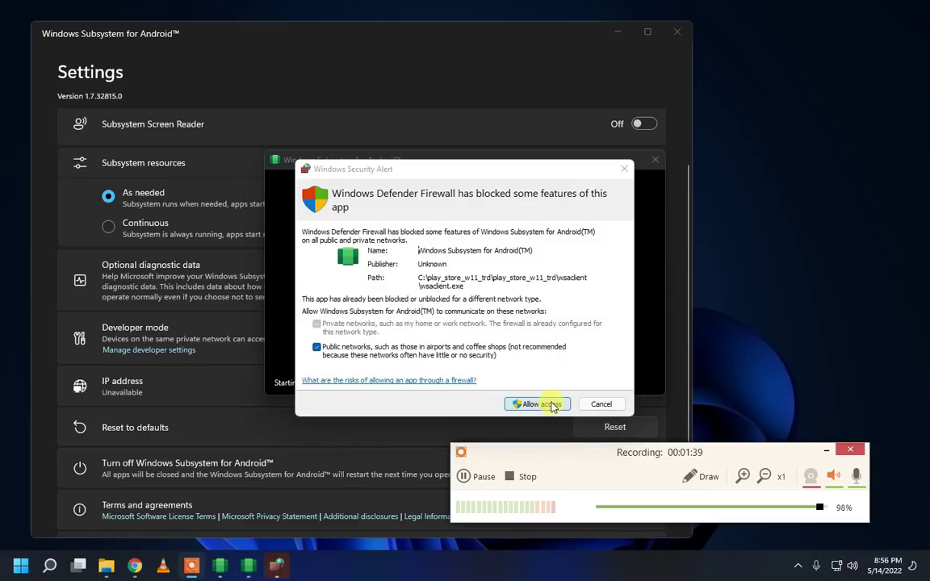
key(Return)
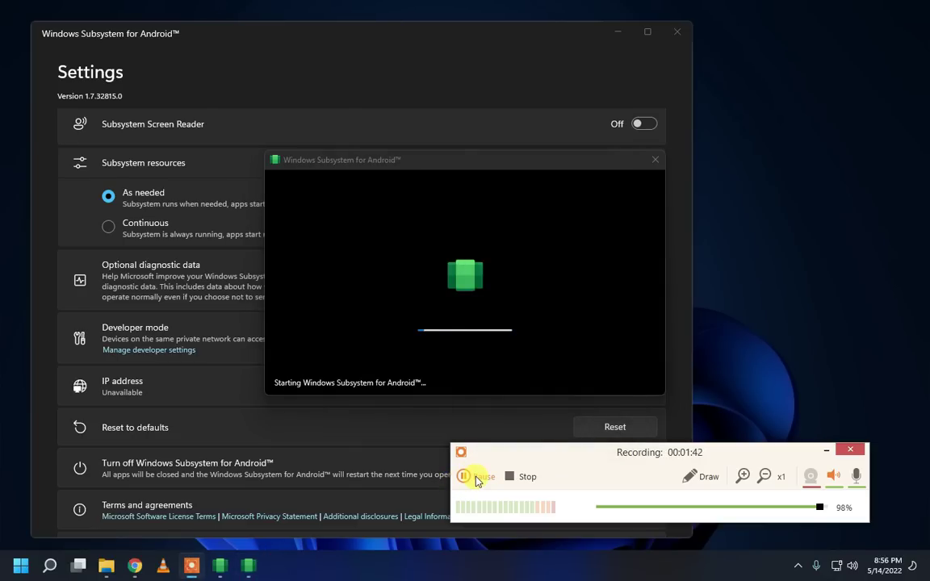
click(463, 477)
click(464, 477)
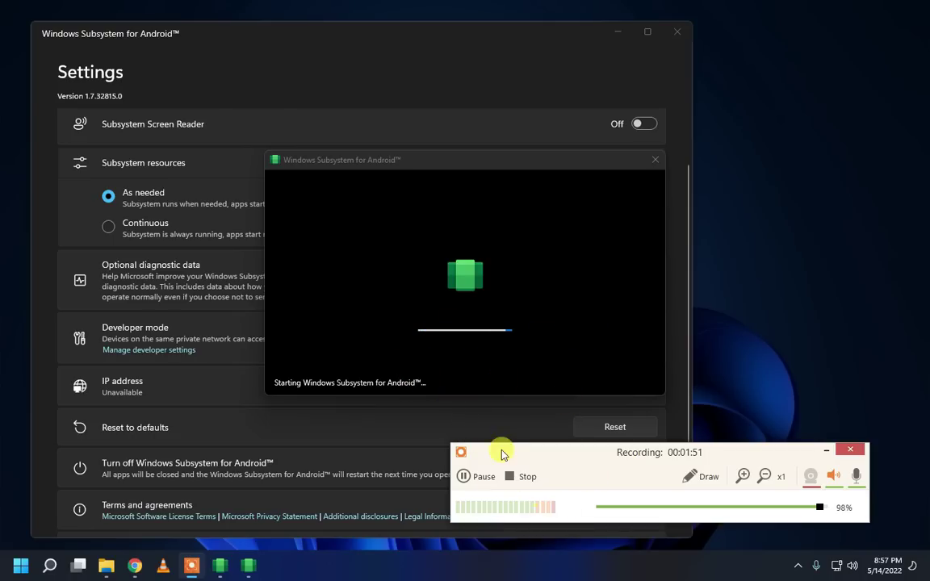
click(469, 477)
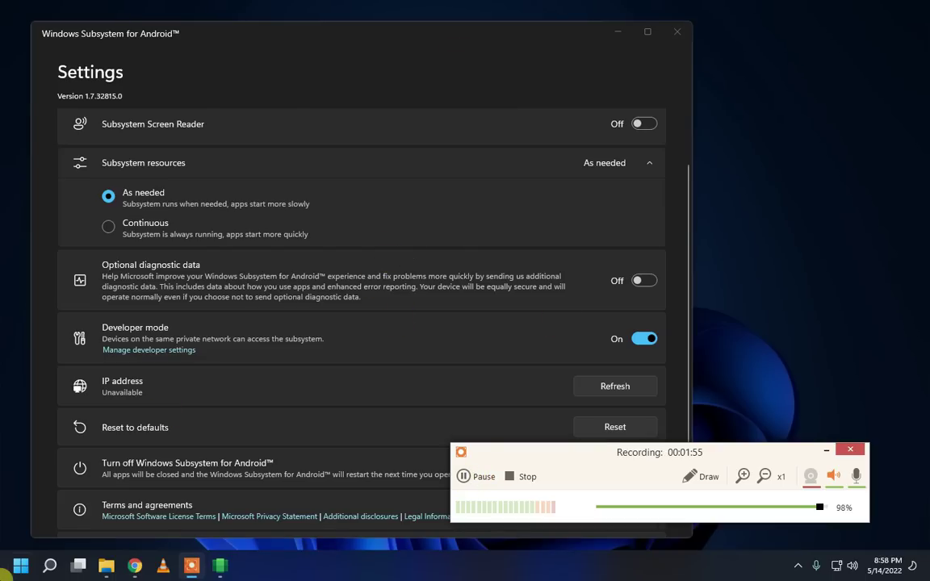
Search the Start menu for 'playstor' and launch the Play Store app.
click(21, 566)
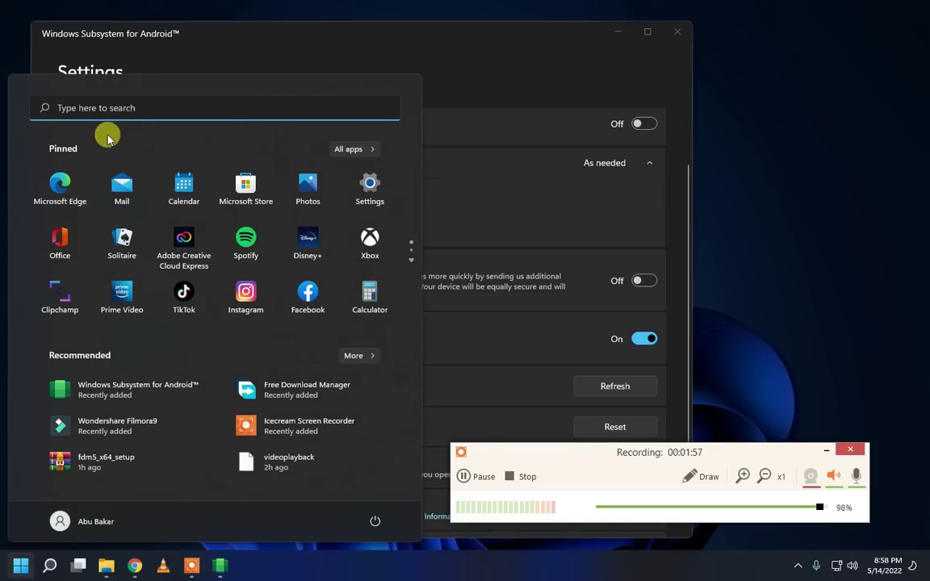
click(164, 108)
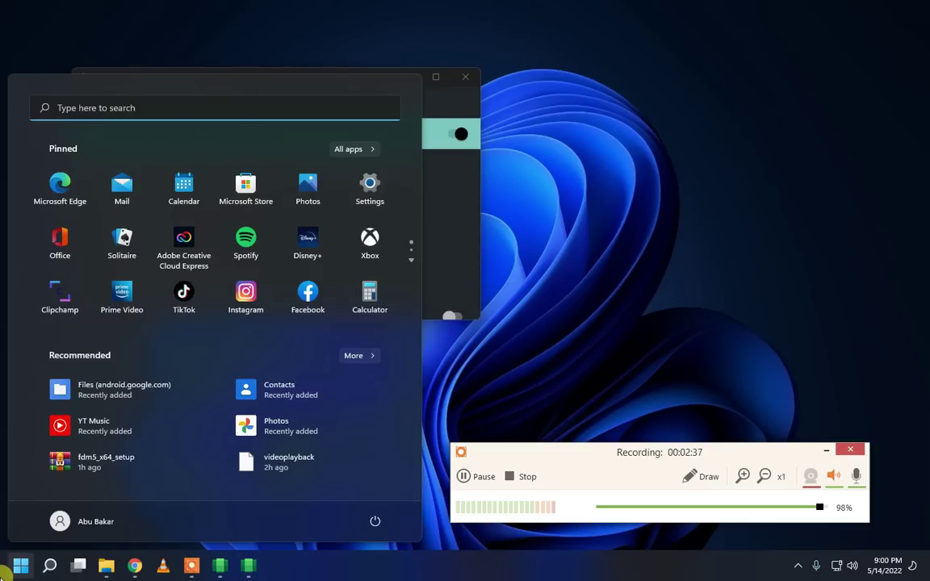
text(pl)
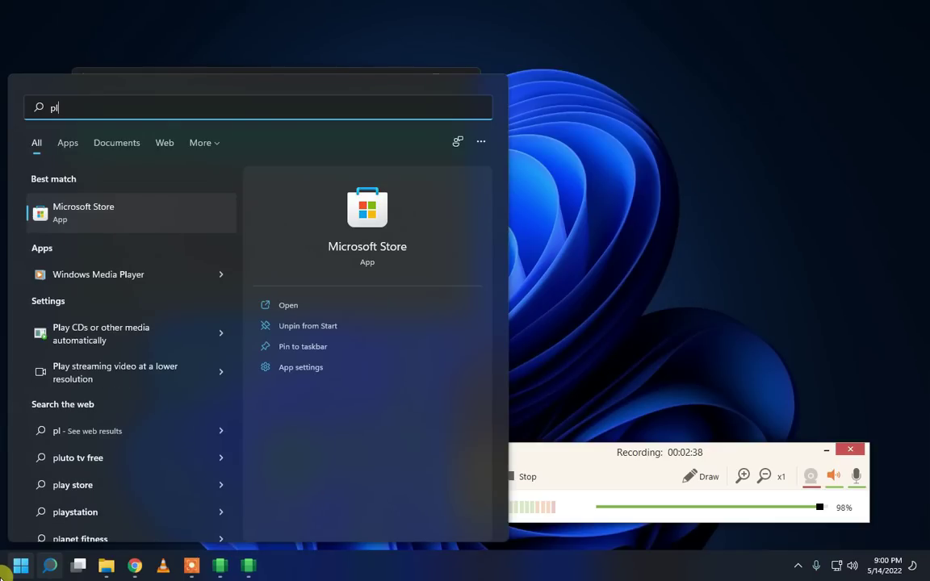
text(aystor)
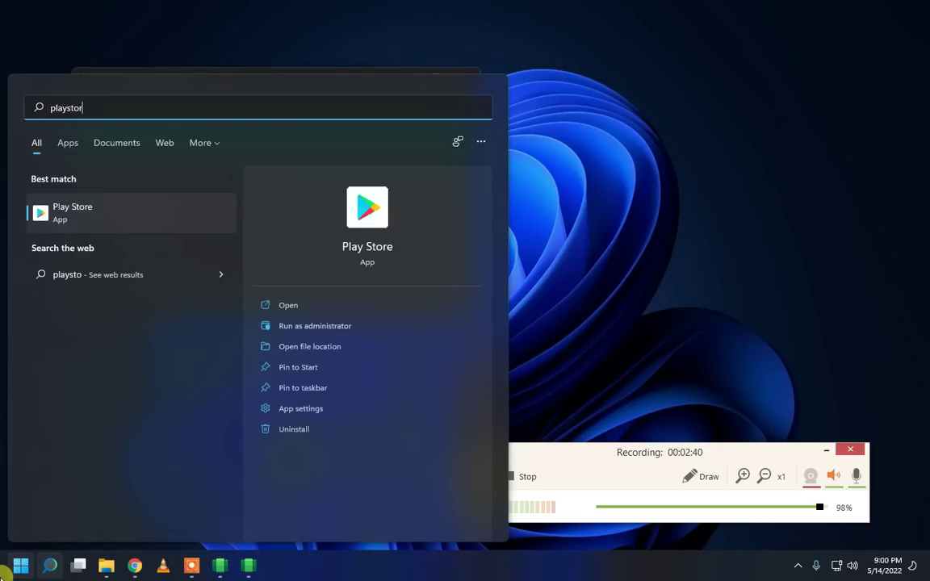
click(114, 211)
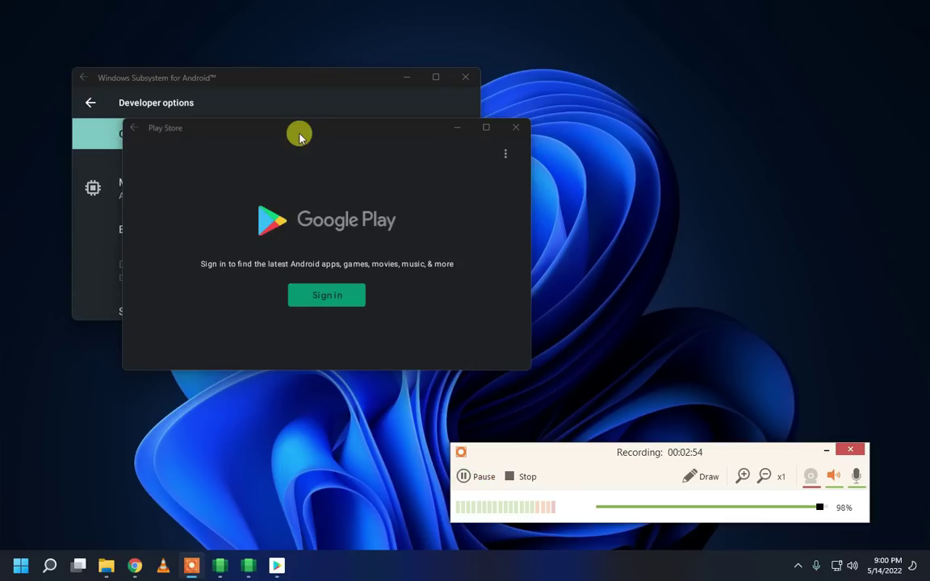
Sign in to Google Play with the account email, password and texted 6-digit verification code.
click(336, 307)
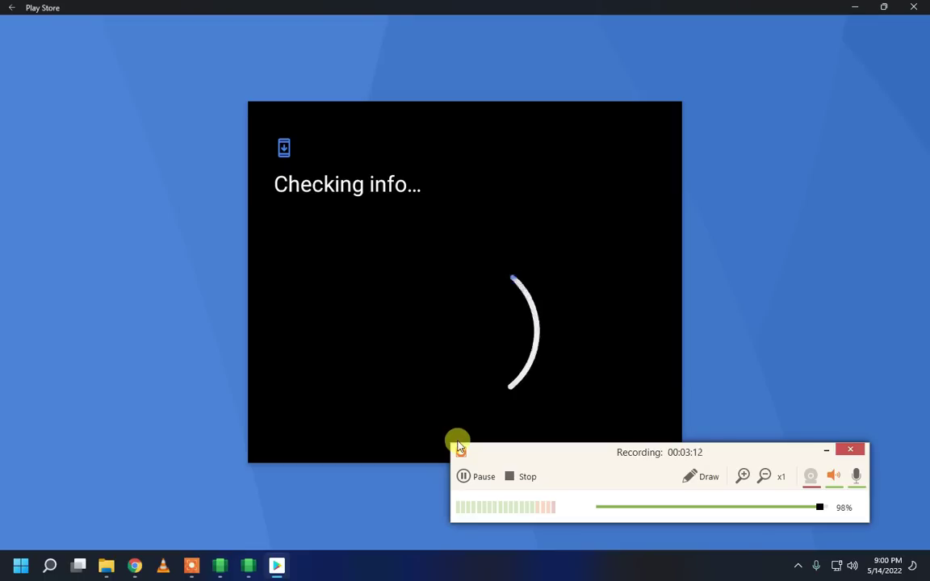
click(474, 478)
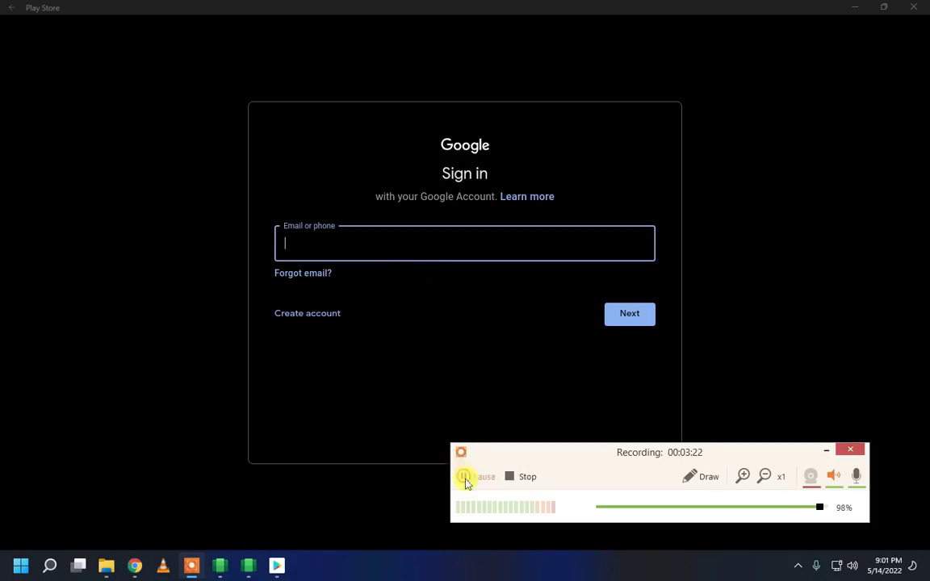
click(471, 477)
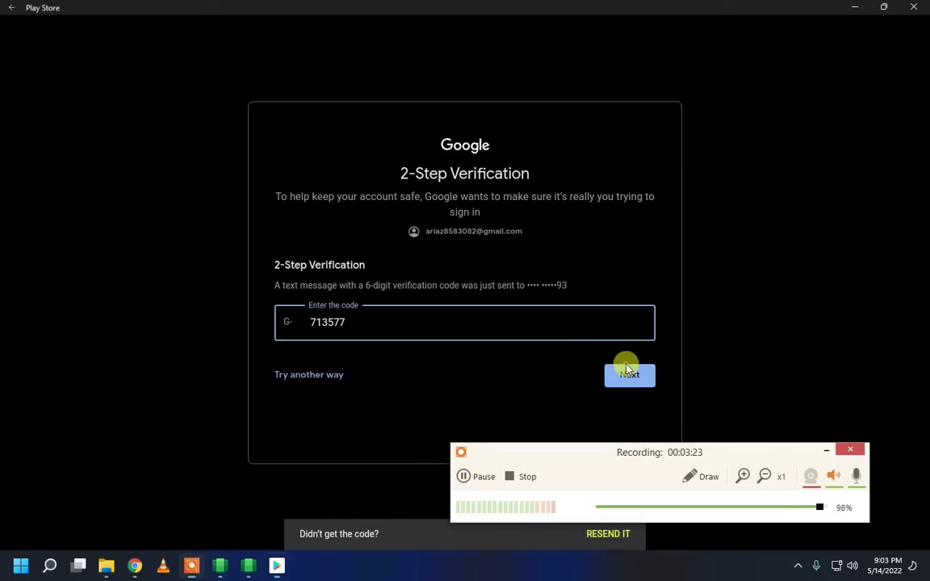
click(629, 375)
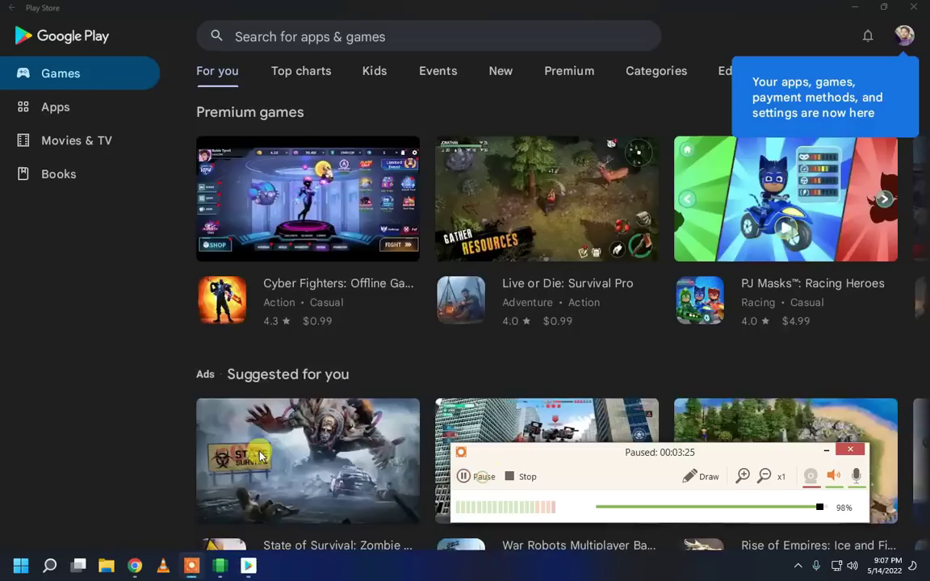
Browse the Google Play home, view the Live or Die: Survival Pro page, and return.
click(471, 477)
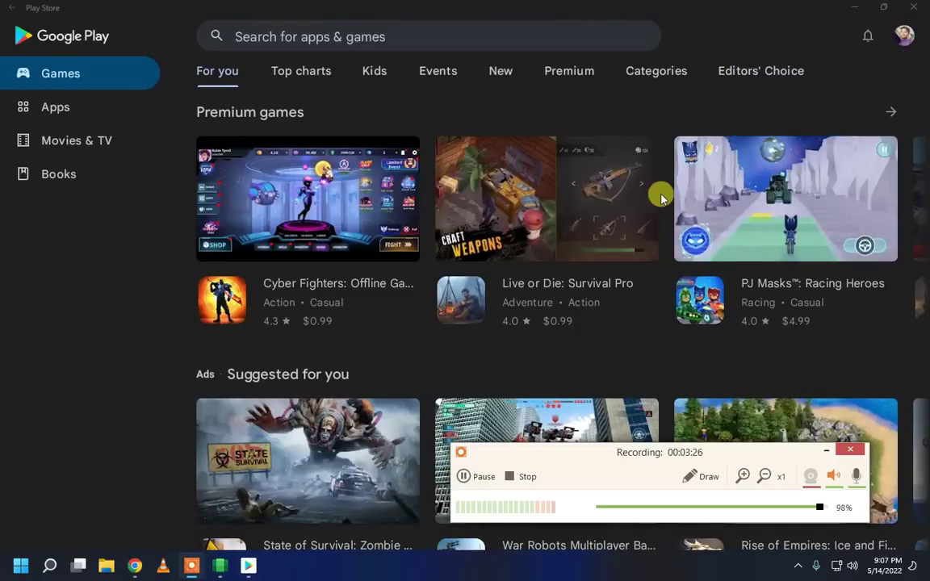
scroll(658, 242, down, 3)
scroll(331, 179, down, 2)
scroll(544, 201, up, 4)
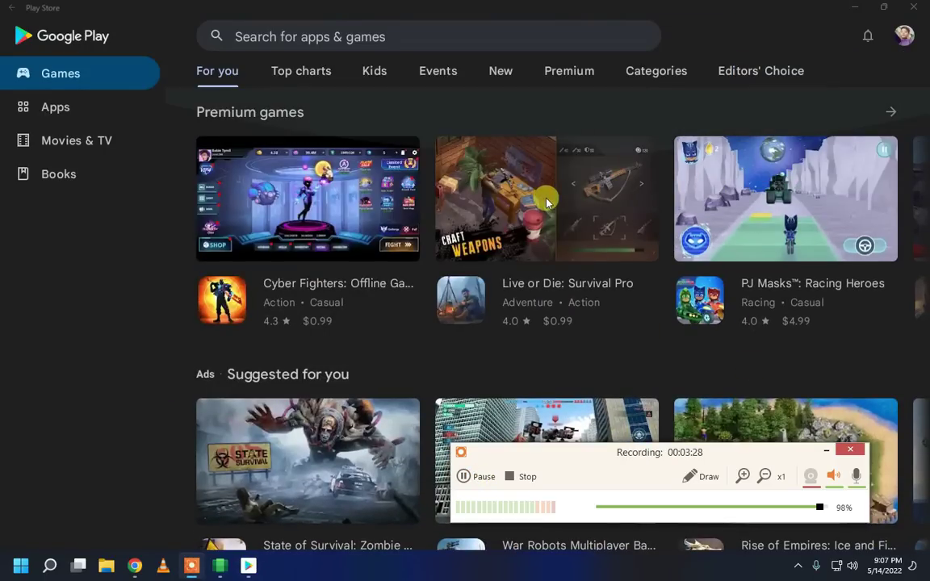
click(524, 146)
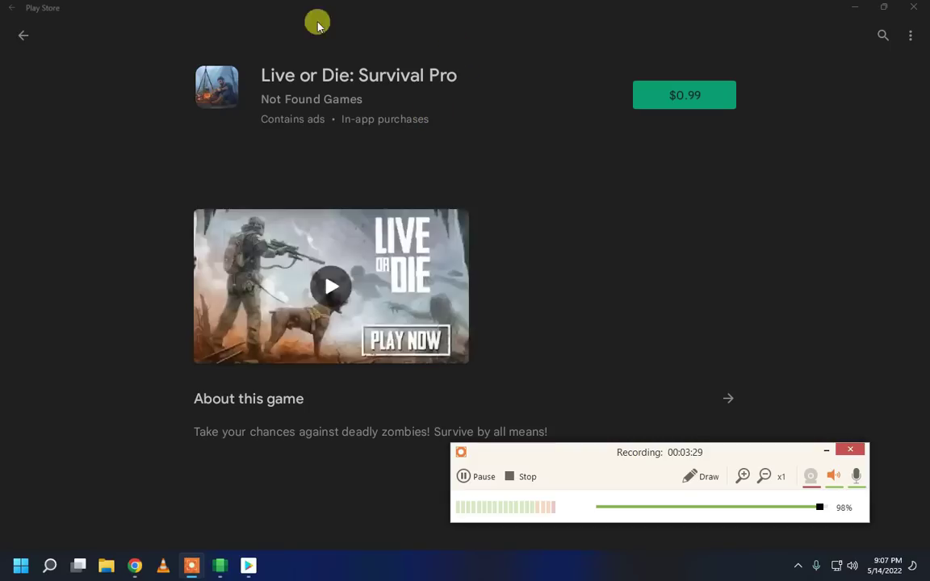
click(17, 37)
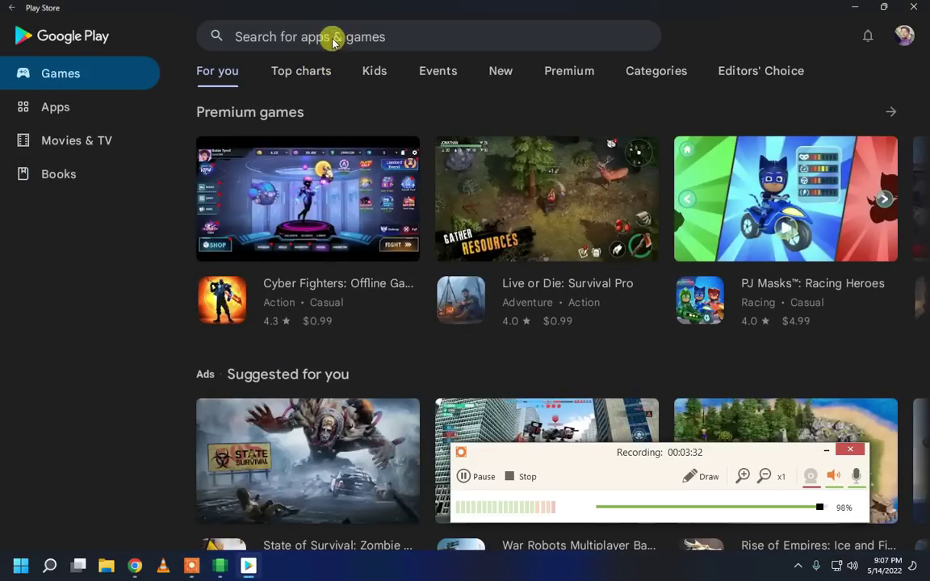
Search 'wh', choose the whatsapp suggestion, and install WhatsApp Messenger.
click(327, 34)
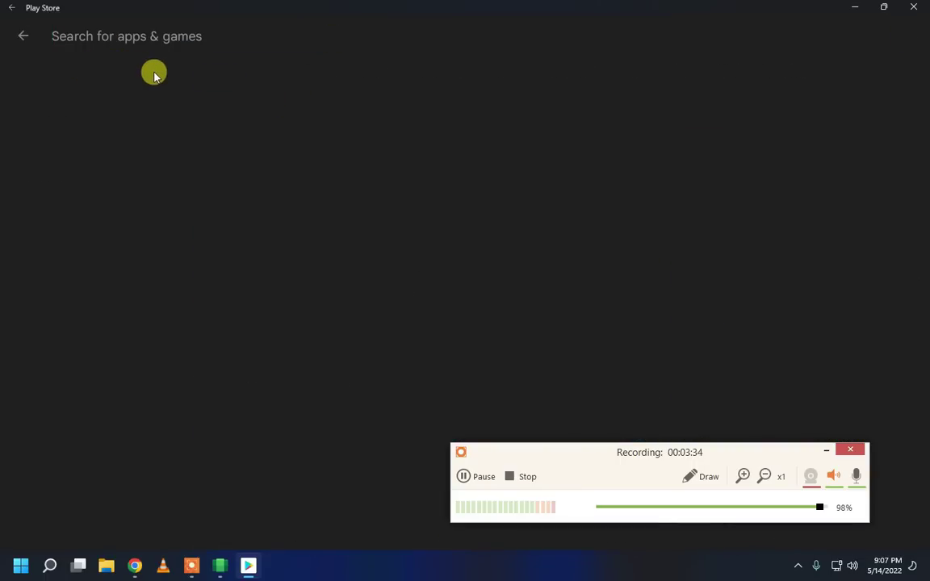
text(wh)
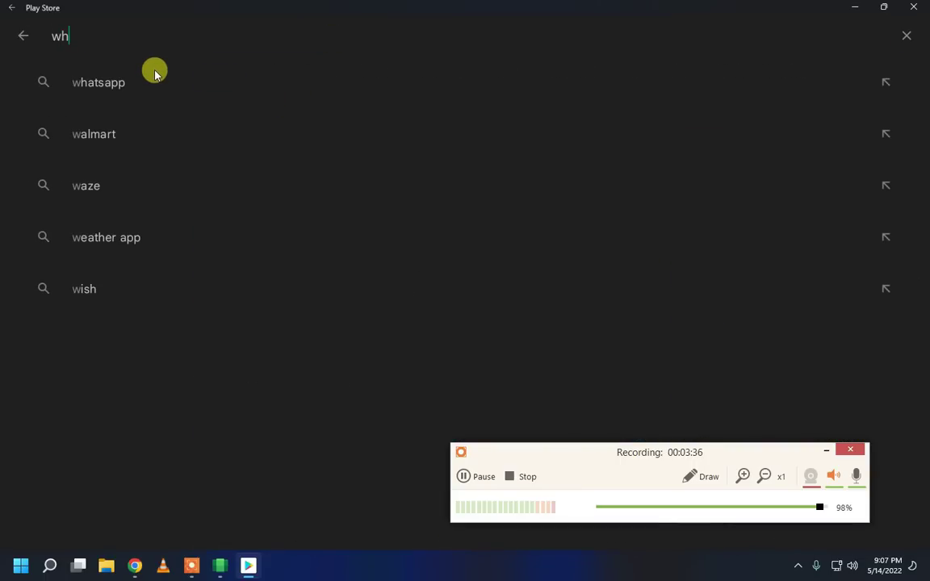
click(139, 83)
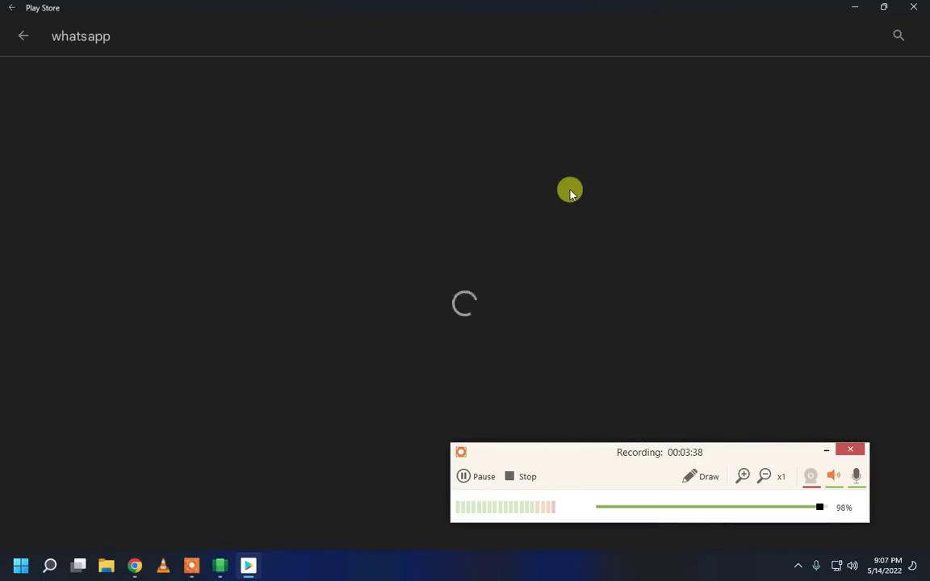
click(807, 98)
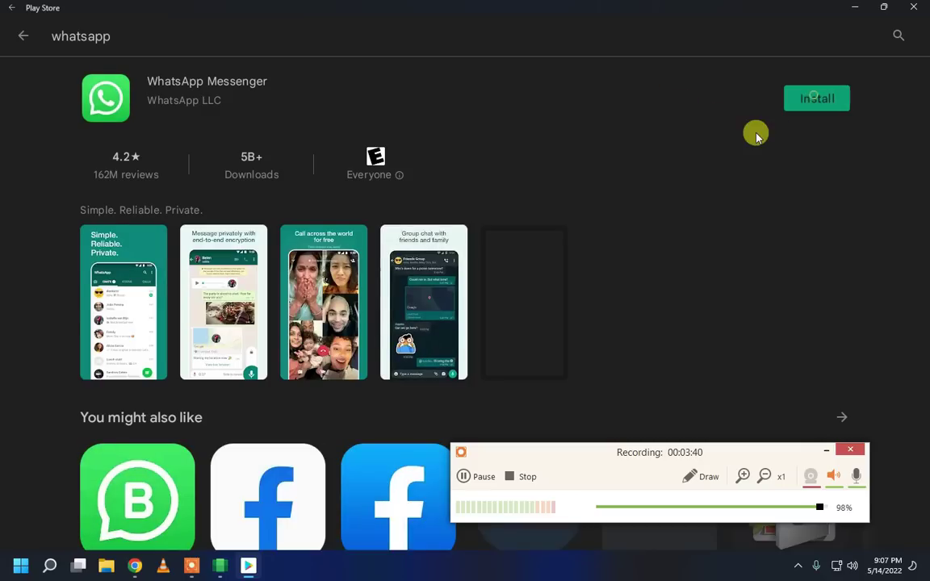